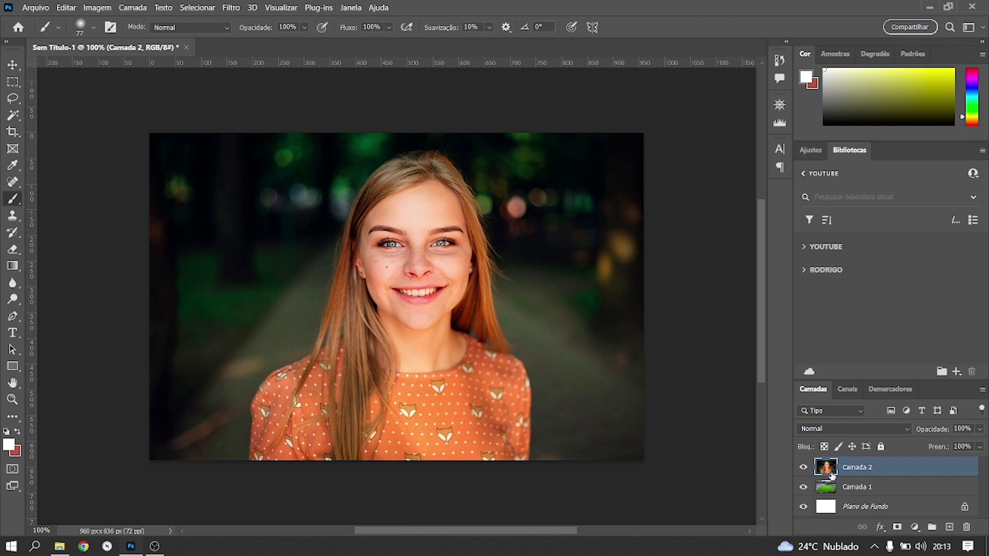
# Step: Open the Imagem menu to reach its Ajustes submenu for Camada 2
pyautogui.click(103, 8)
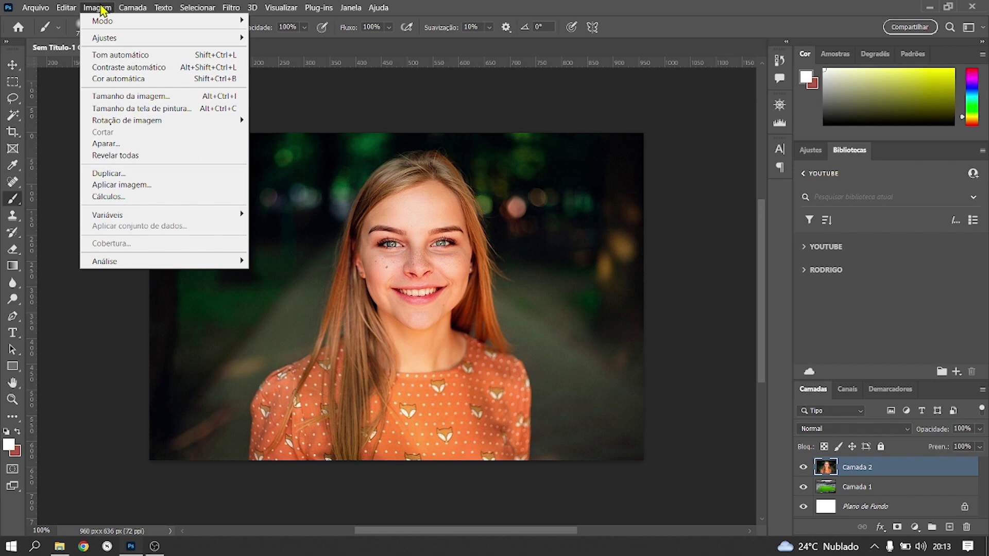
pyautogui.moveTo(104, 38)
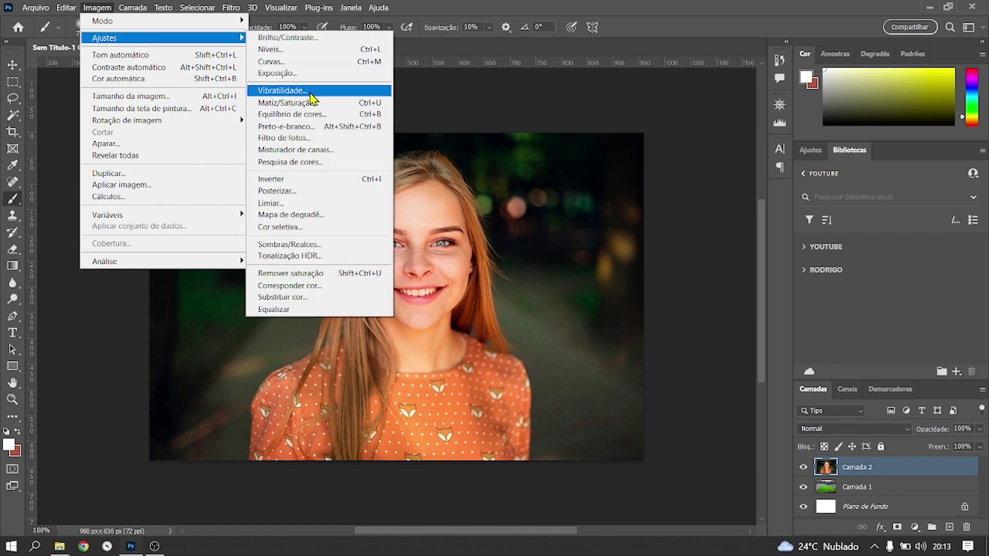
# Step: Apply Matiz/Saturação to Camada 2 with hue +36 and saturation +55
pyautogui.click(309, 103)
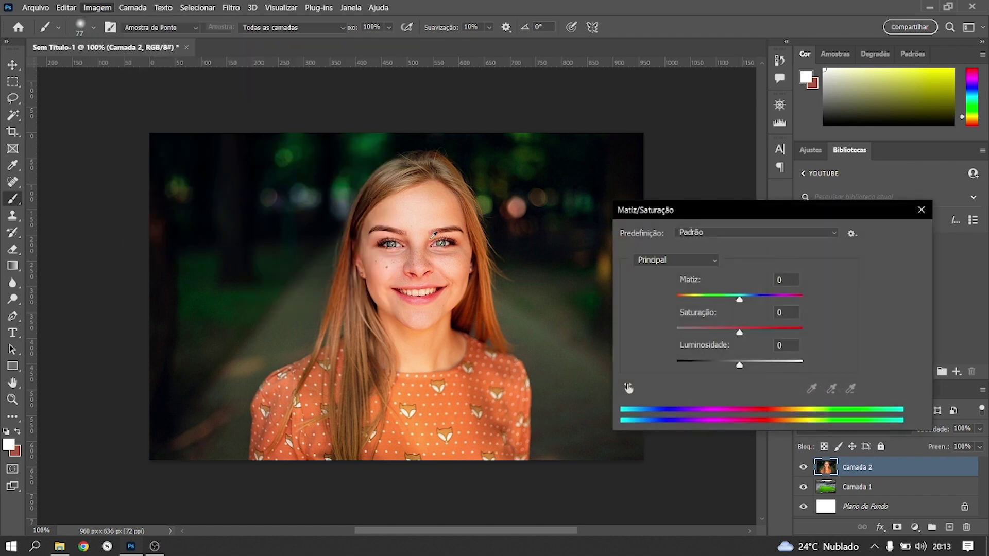
pyautogui.moveTo(745, 308); pyautogui.dragTo(763, 300)
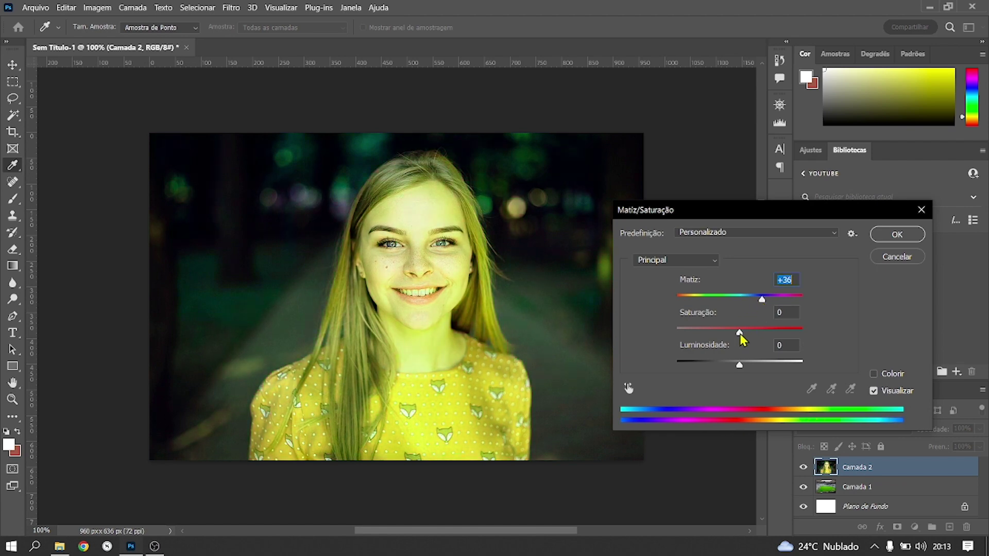
pyautogui.moveTo(739, 332); pyautogui.dragTo(775, 336)
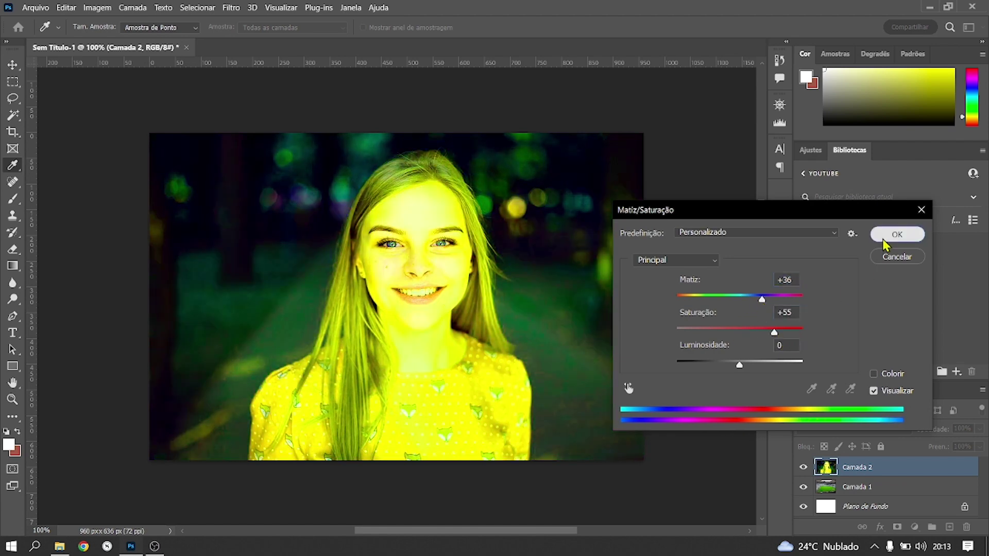
pyautogui.click(883, 239)
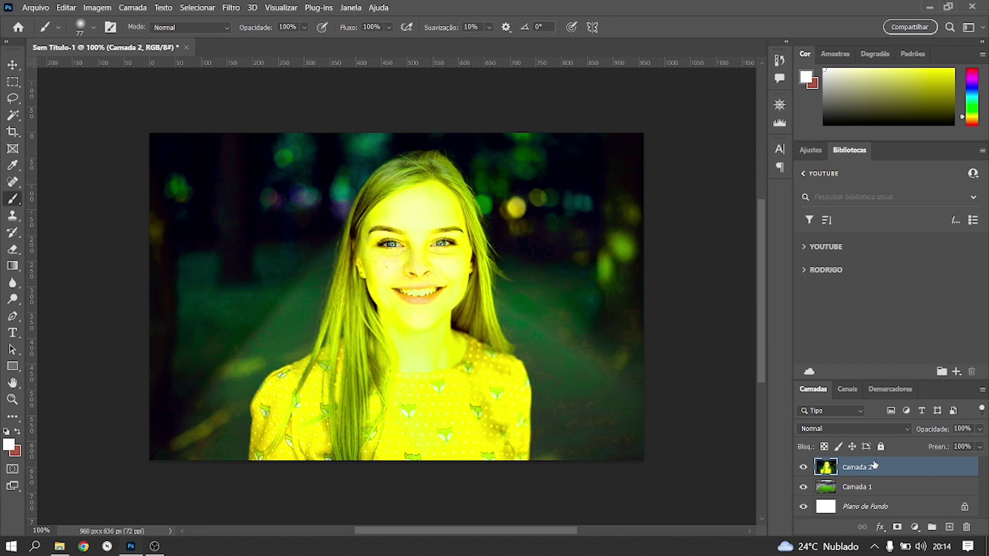
# Step: Undo the yellow tint and convert Camada 2 into a smart object
pyautogui.hotkey('ctrl', 'z')
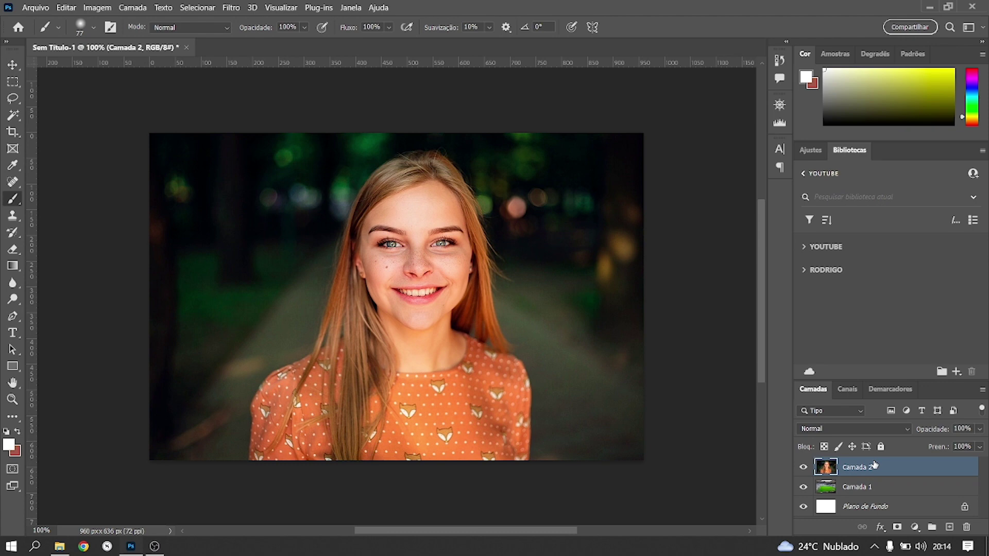
pyautogui.rightClick(882, 469)
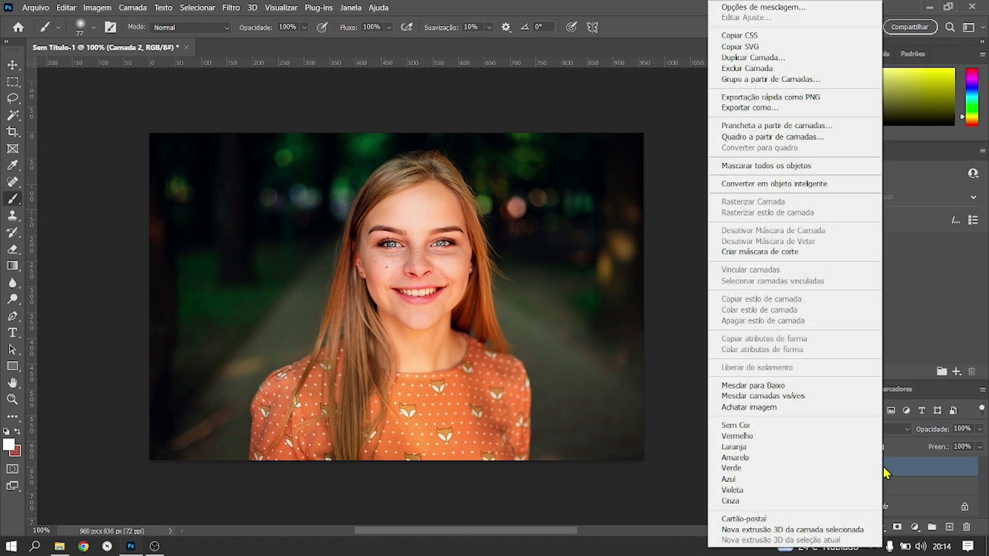
pyautogui.click(786, 192)
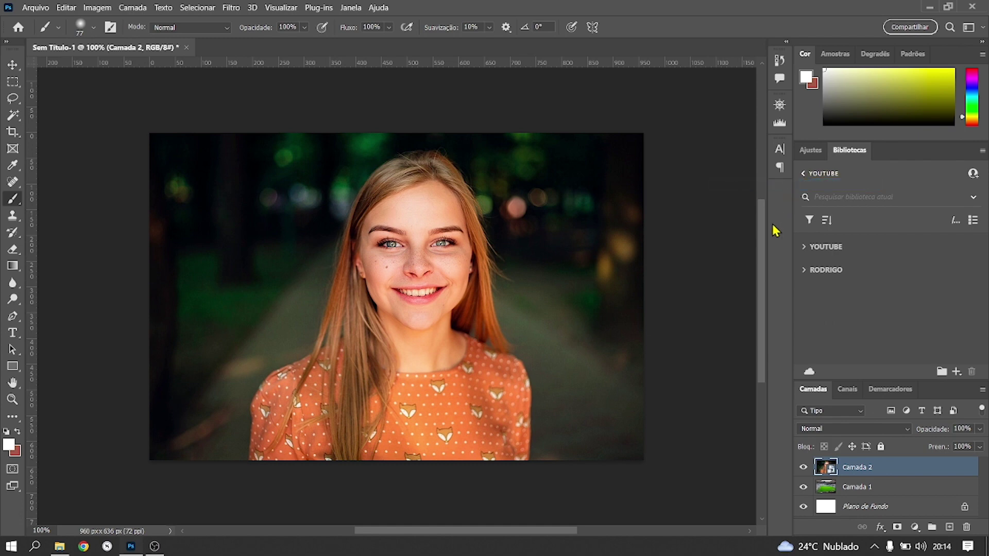
pyautogui.click(93, 11)
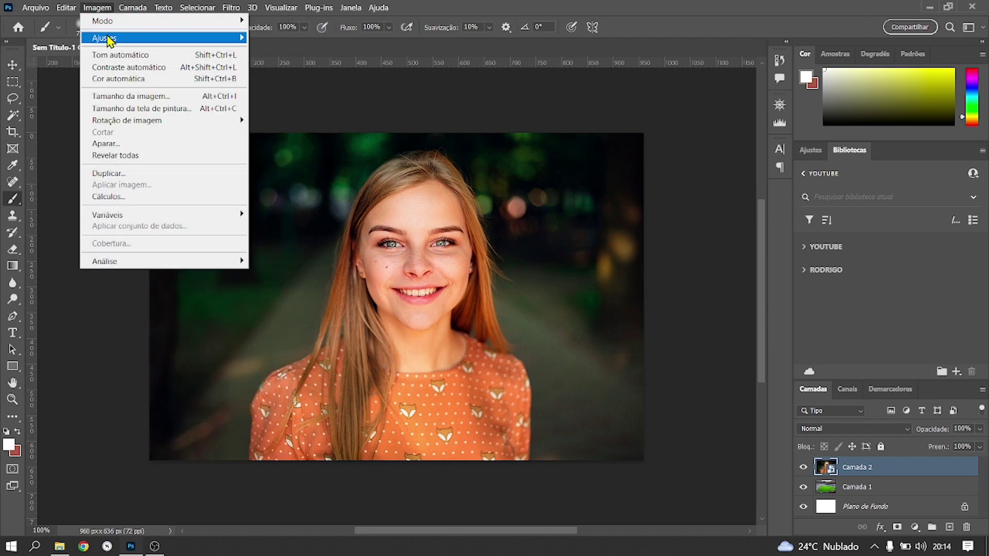
pyautogui.moveTo(105, 38)
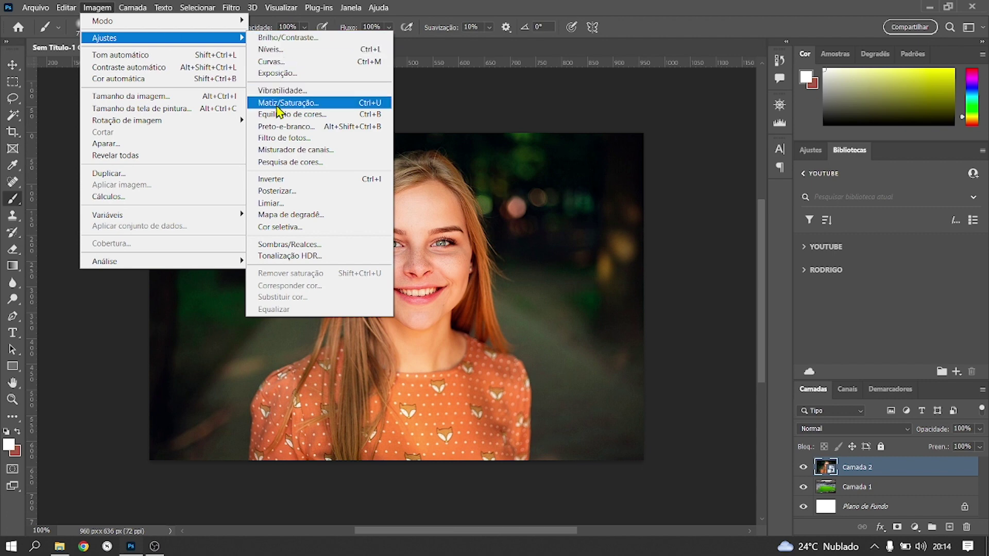
# Step: Add a Matiz/Saturação smart filter at hue -41 and target its filter mask
pyautogui.click(289, 103)
pyautogui.moveTo(644, 231)
pyautogui.mouseDown()
pyautogui.moveTo(596, 227)
pyautogui.moveTo(619, 231)
pyautogui.mouseUp()
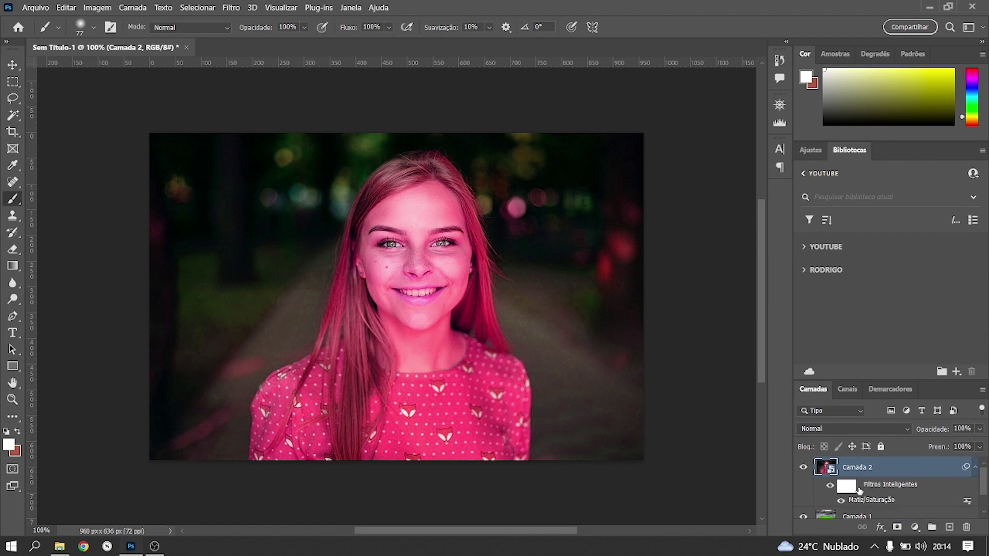
pyautogui.click(855, 490)
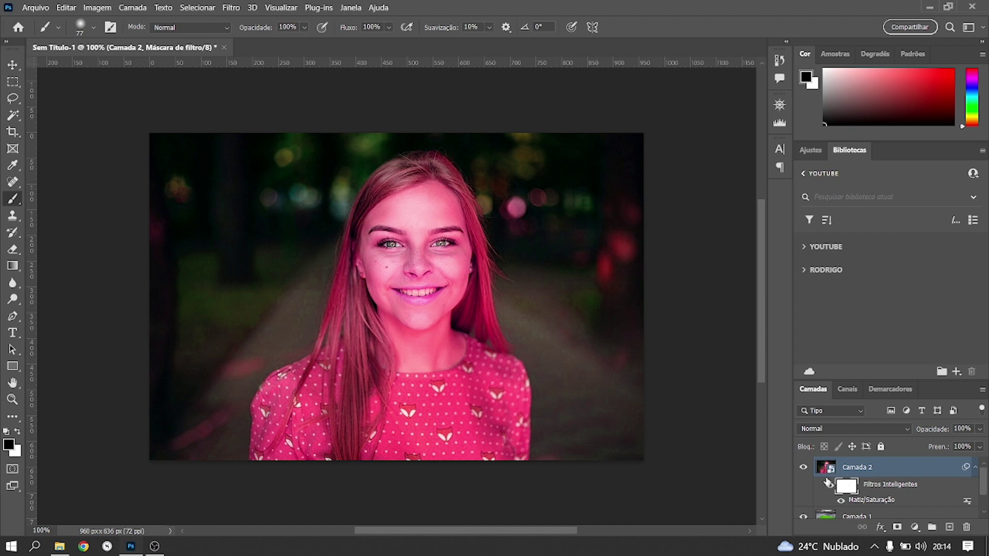
# Step: Select the Brush tool with black as the foreground colour
pyautogui.rightClick(11, 198)
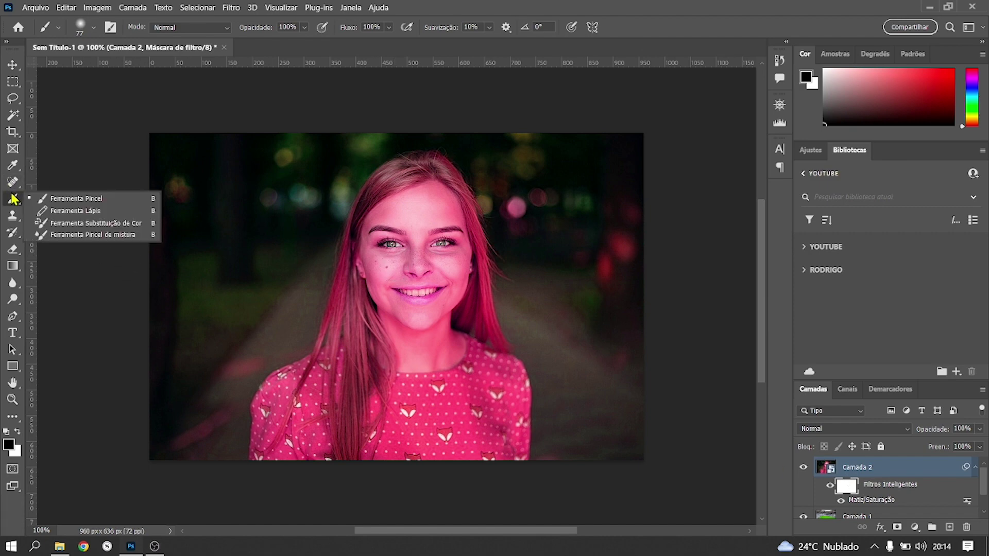
pyautogui.click(72, 197)
pyautogui.click(8, 444)
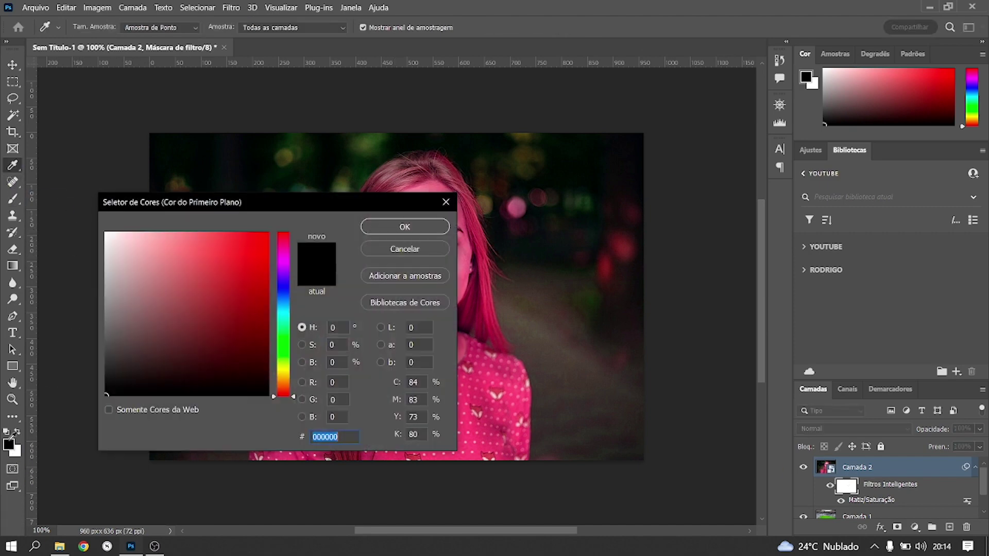
pyautogui.click(395, 226)
# Step: Paint the filter mask over forehead, eyes, shirt and left shoulder to remove the pink
pyautogui.moveTo(433, 207)
pyautogui.mouseDown()
pyautogui.moveTo(381, 247)
pyautogui.moveTo(451, 265)
pyautogui.moveTo(445, 257)
pyautogui.mouseUp()
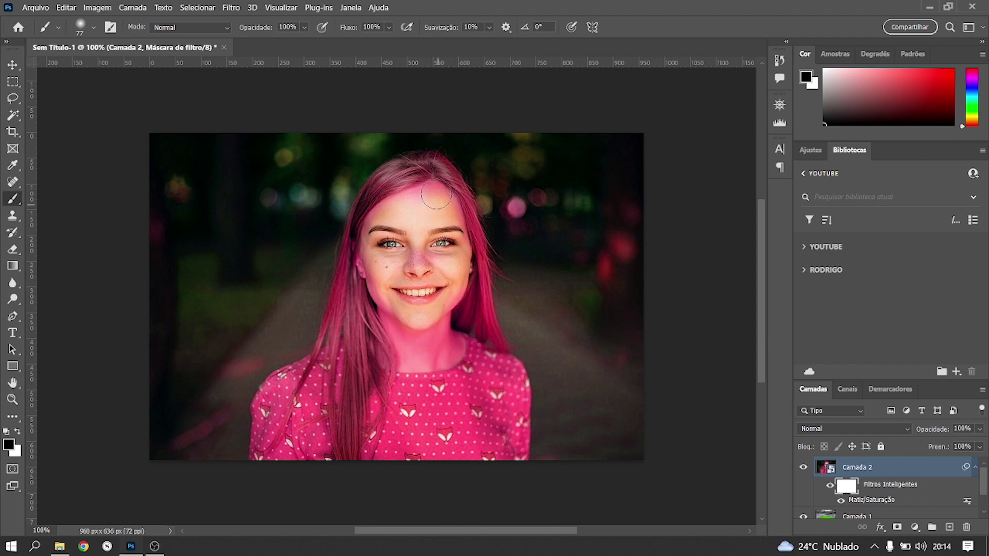
pyautogui.moveTo(448, 361)
pyautogui.mouseDown()
pyautogui.moveTo(466, 369)
pyautogui.moveTo(415, 442)
pyautogui.moveTo(407, 407)
pyautogui.mouseUp()
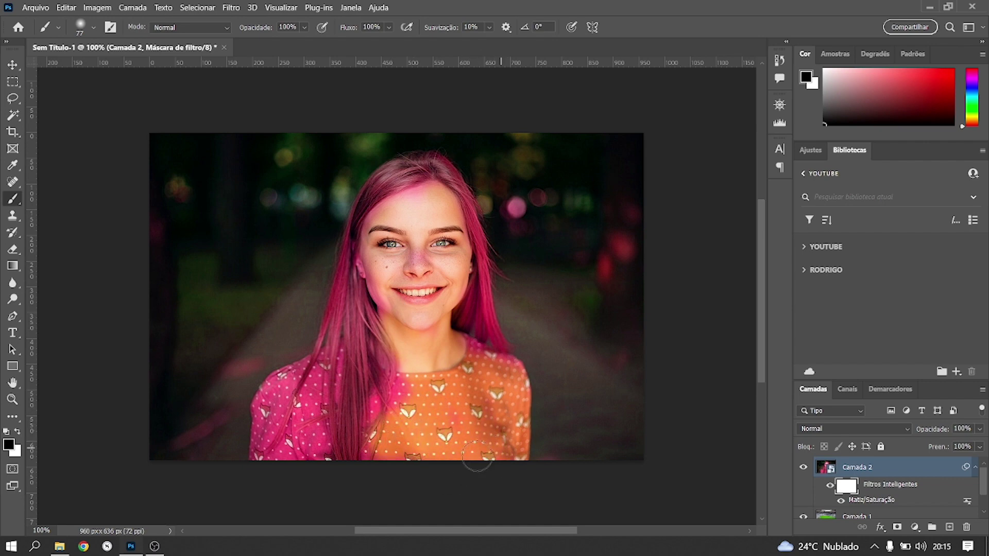
pyautogui.moveTo(277, 428); pyautogui.dragTo(291, 468)
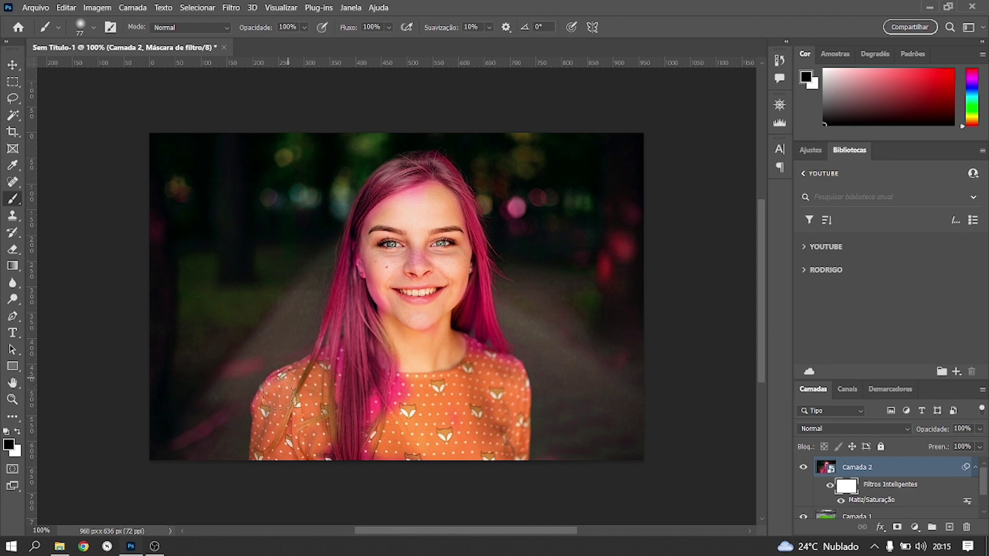
pyautogui.moveTo(365, 457)
pyautogui.mouseDown()
pyautogui.moveTo(381, 397)
pyautogui.moveTo(349, 443)
pyautogui.mouseUp()
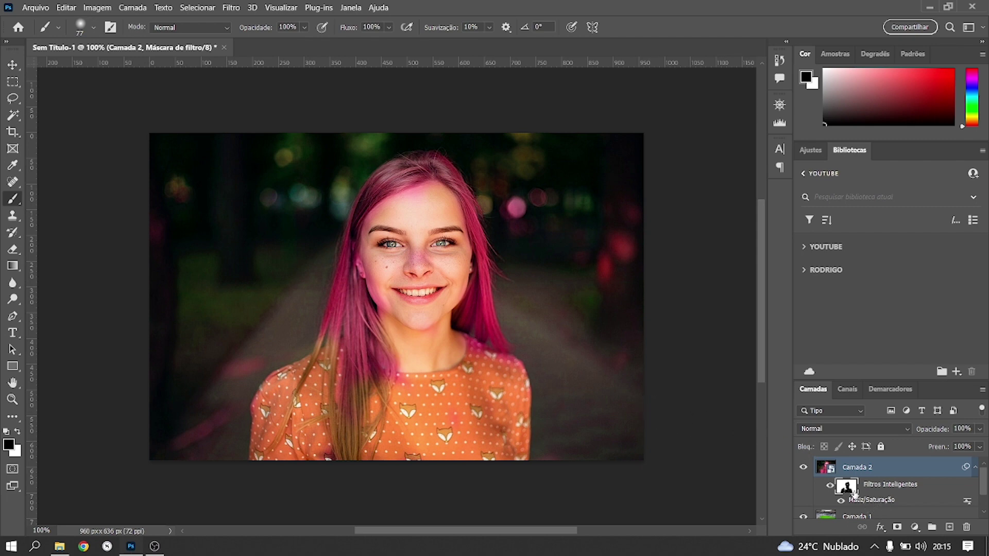
# Step: Delete Camada 2's filter mask and its Matiz/Saturação smart filter
pyautogui.click(887, 489)
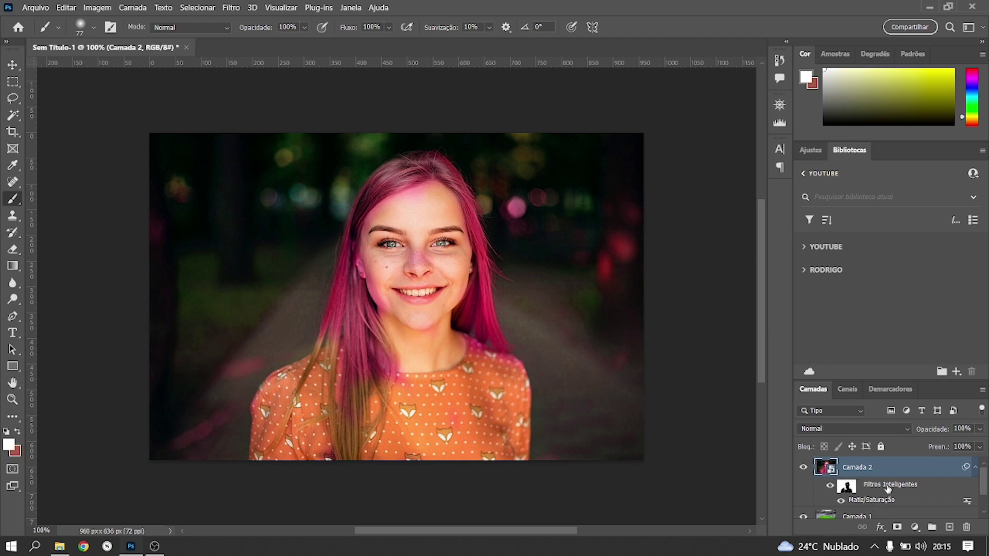
pyautogui.click(848, 486)
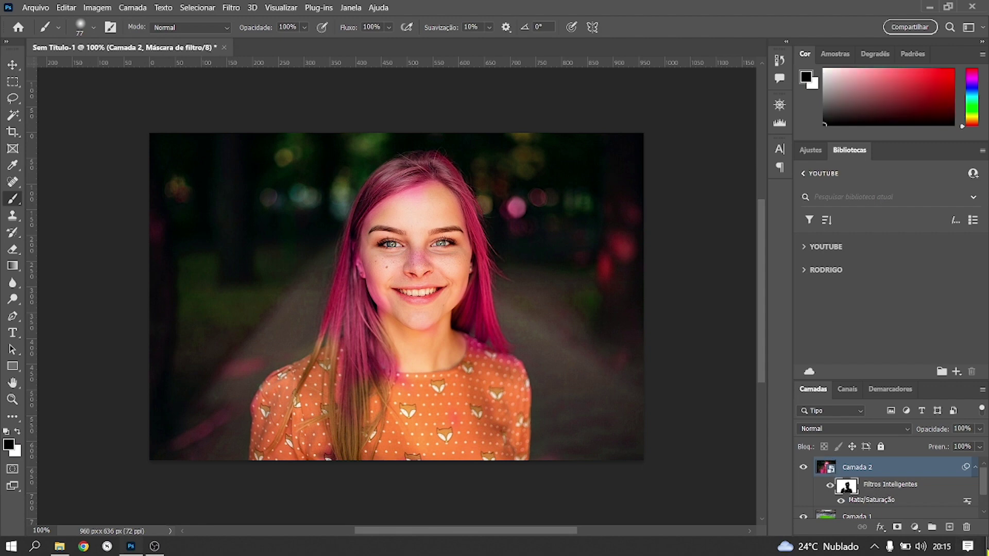
pyautogui.click(967, 529)
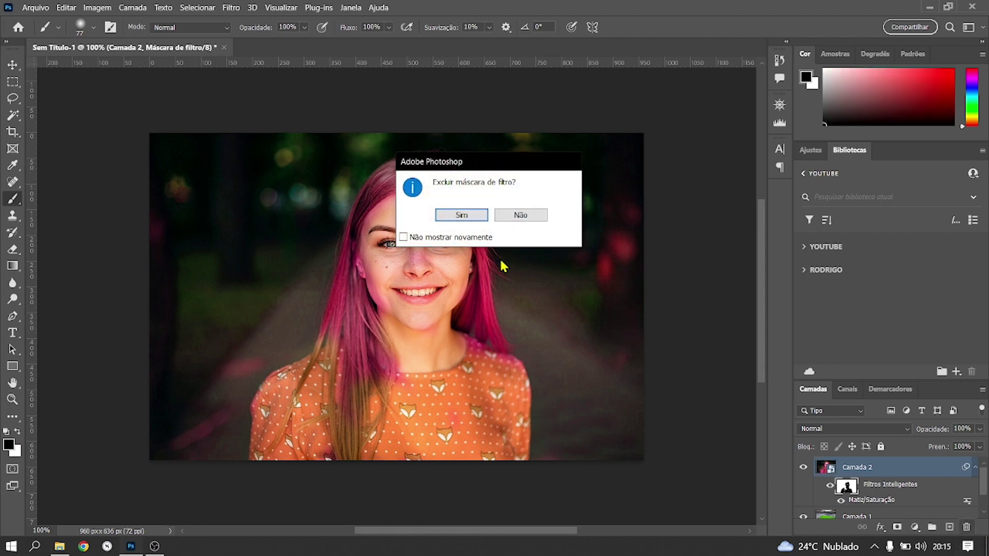
pyautogui.click(464, 215)
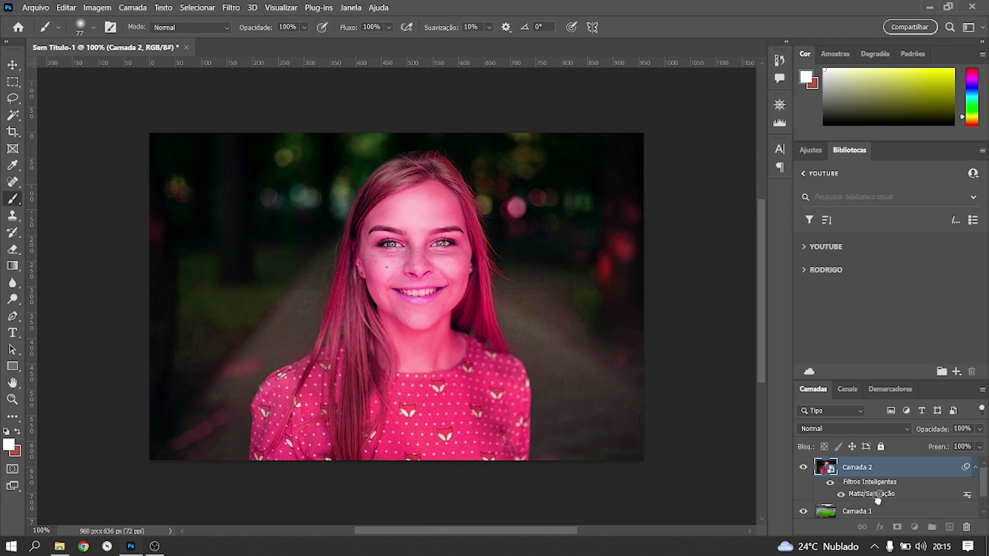
pyautogui.moveTo(861, 495); pyautogui.dragTo(967, 526)
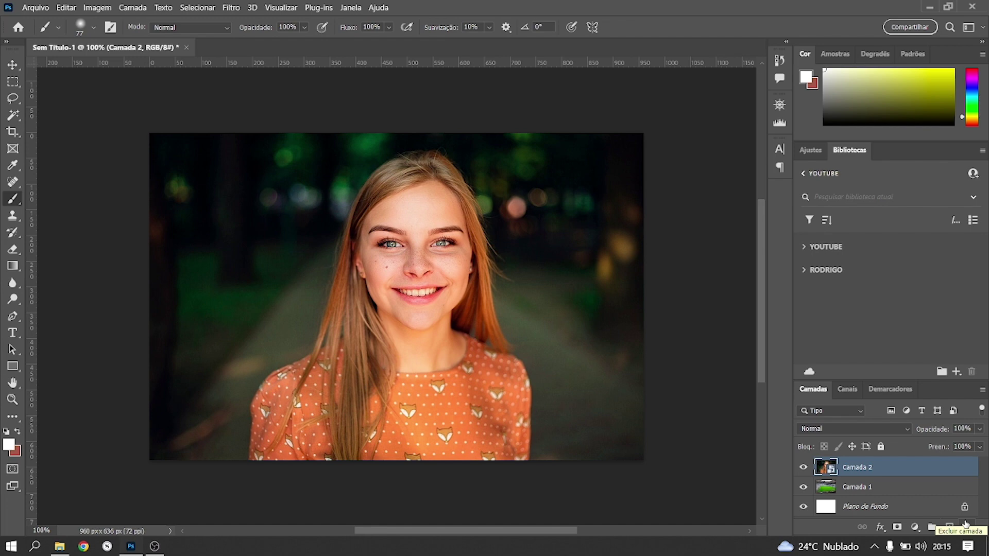
# Step: Apply a Cristalizar smart filter to Camada 2 at cell size 10
pyautogui.click(231, 7)
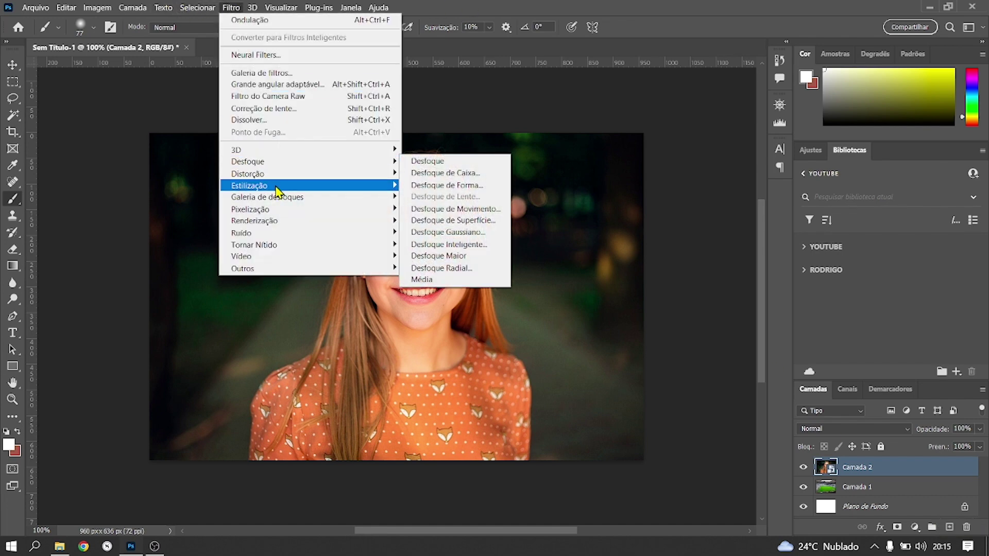
pyautogui.moveTo(250, 209)
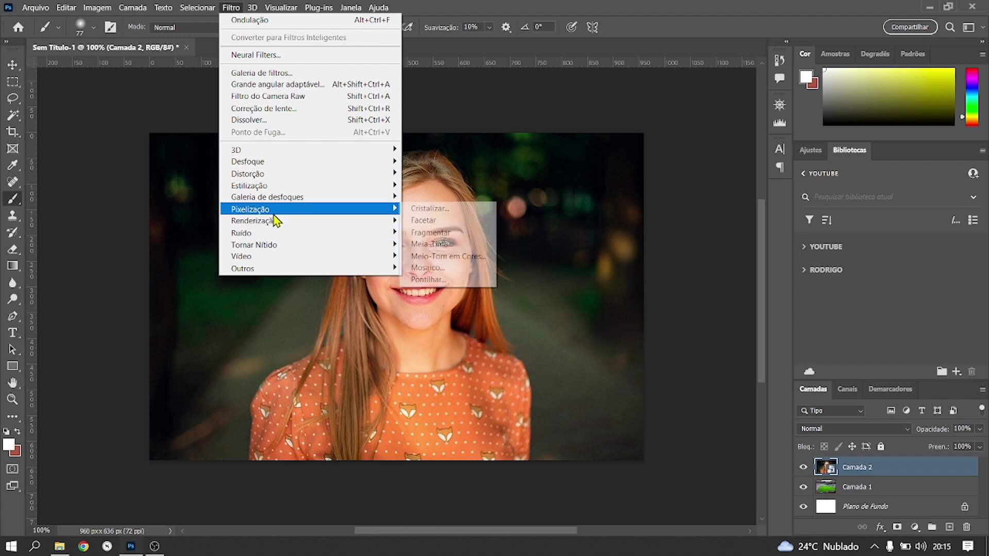
pyautogui.click(435, 209)
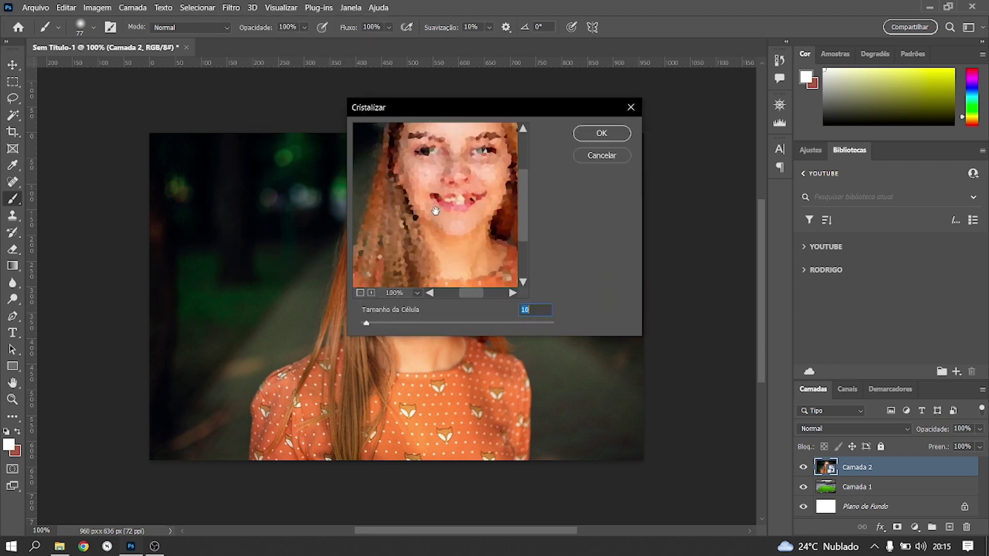
pyautogui.click(601, 134)
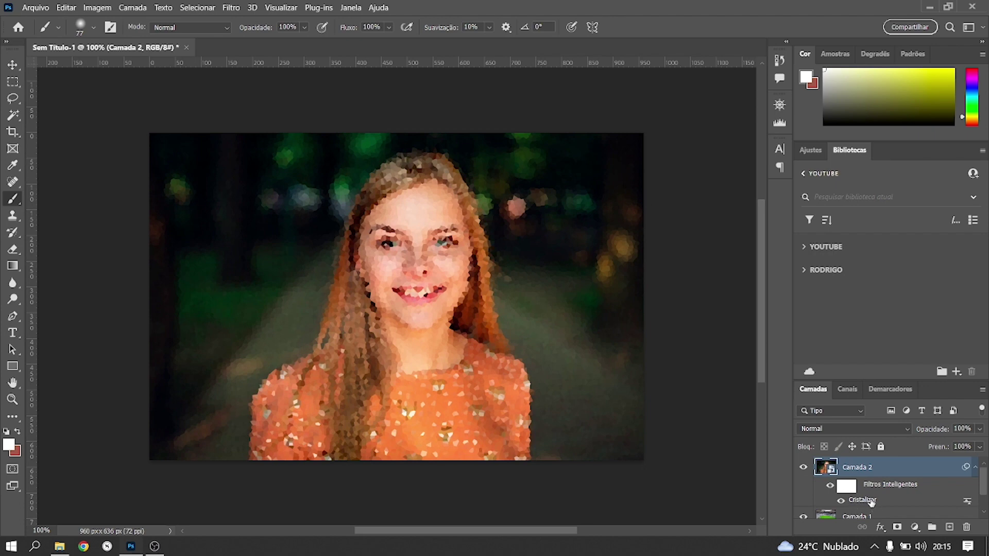
# Step: Reopen the Cristalizar settings and raise the cell size to 58
pyautogui.doubleClick(888, 500)
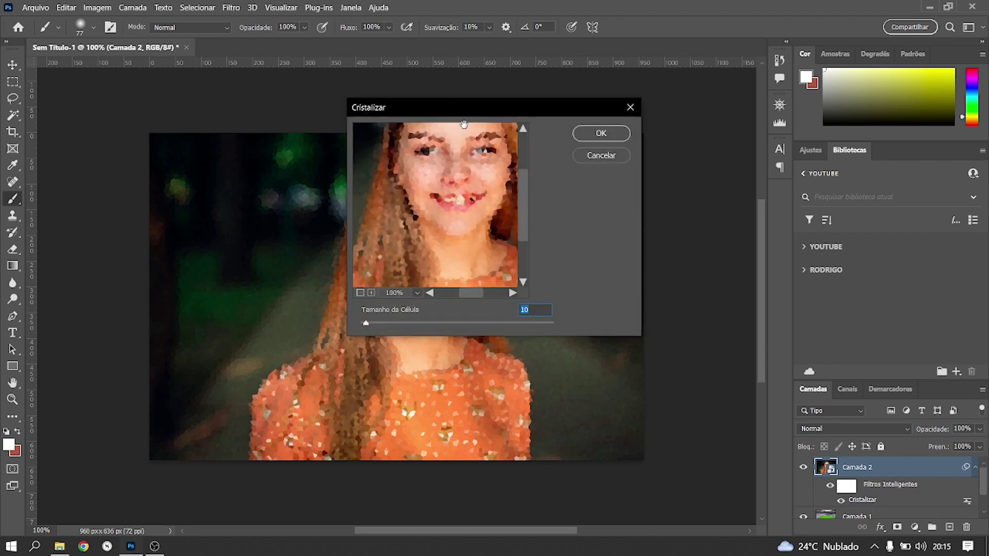
pyautogui.moveTo(476, 116); pyautogui.dragTo(726, 198)
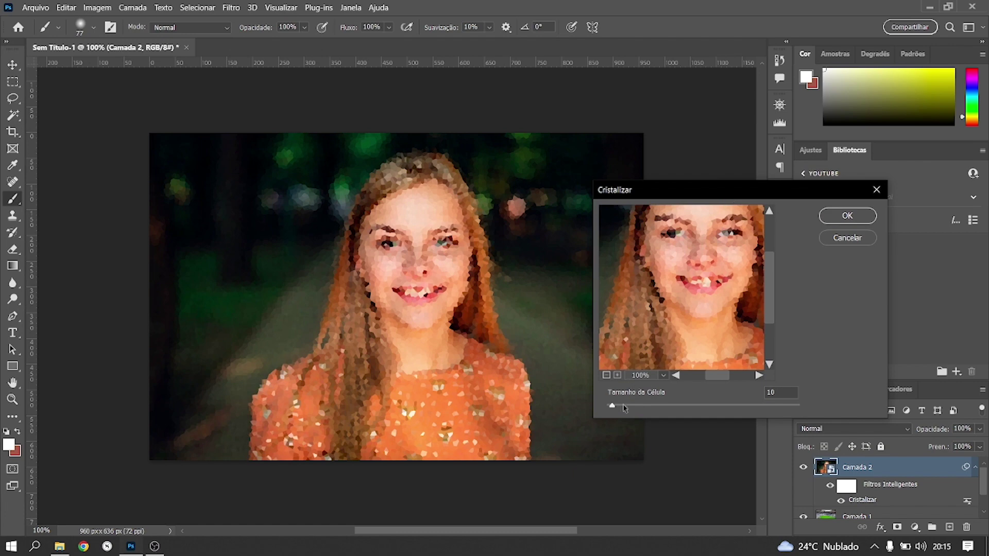
pyautogui.moveTo(625, 408); pyautogui.dragTo(644, 407)
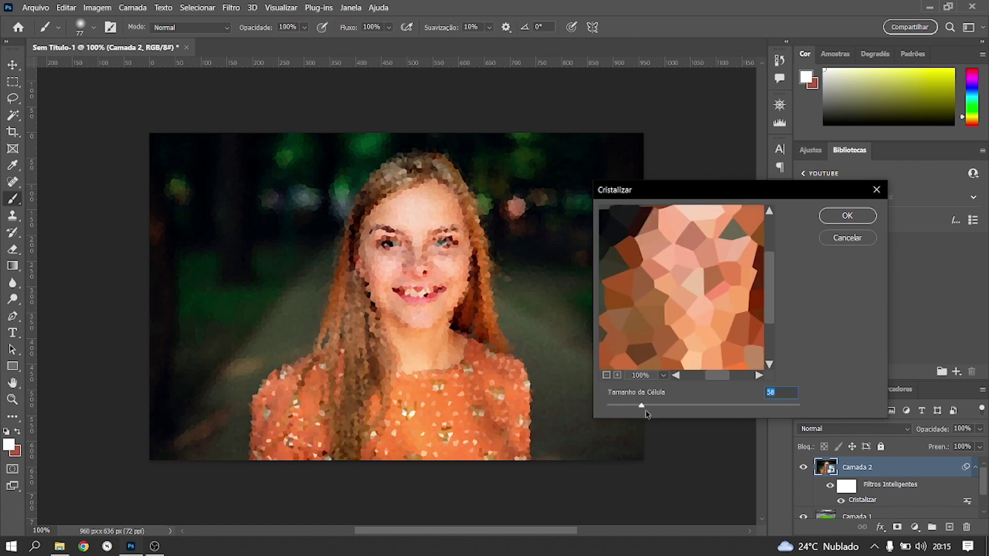
pyautogui.click(835, 220)
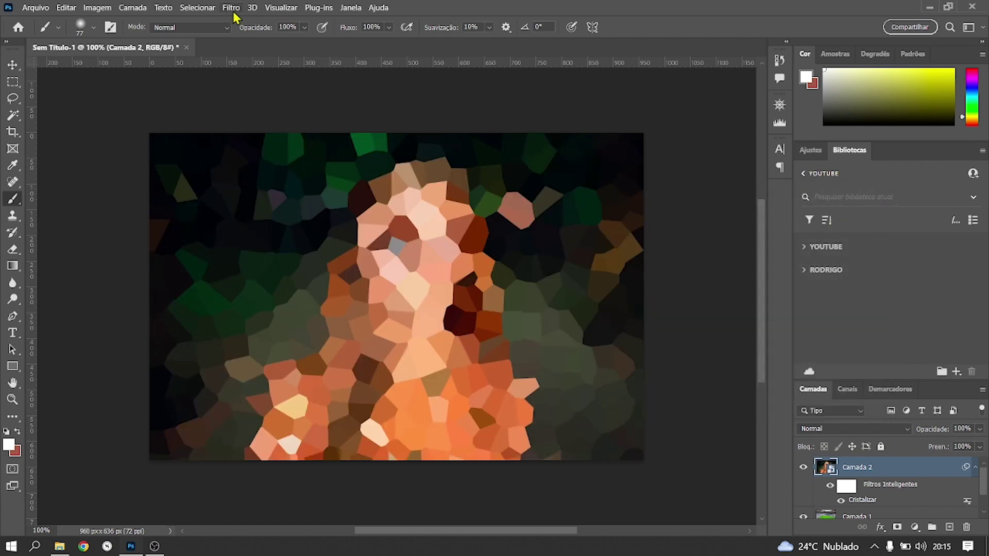
pyautogui.click(232, 9)
pyautogui.moveTo(255, 161)
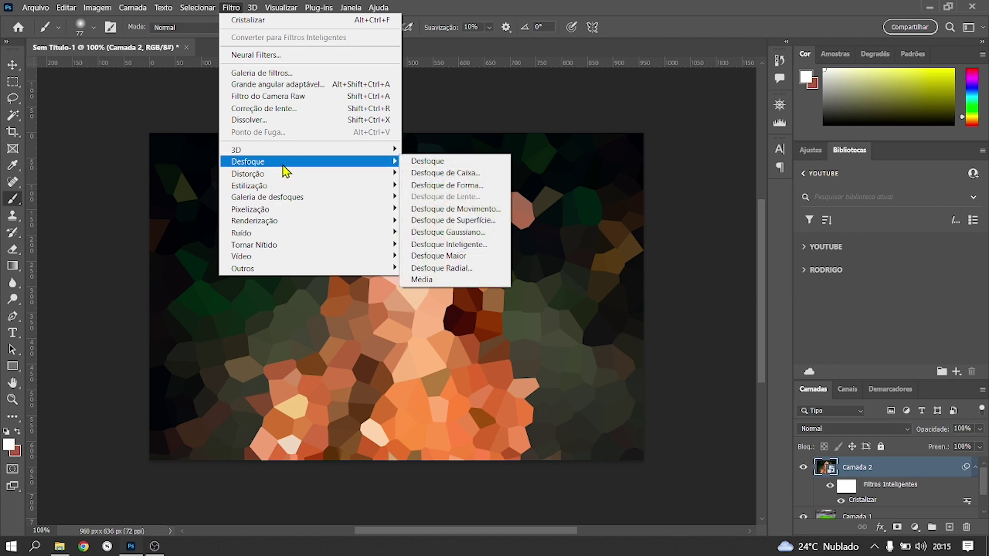
# Step: Add a Desfoque Gaussiano smart filter at radius 1,9 and float the Camadas panel
pyautogui.click(447, 233)
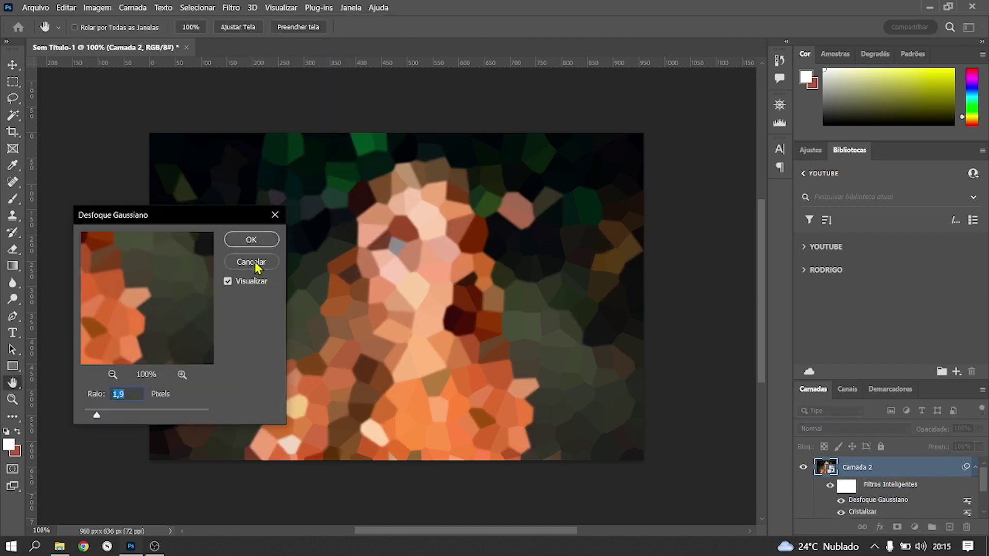
pyautogui.click(261, 239)
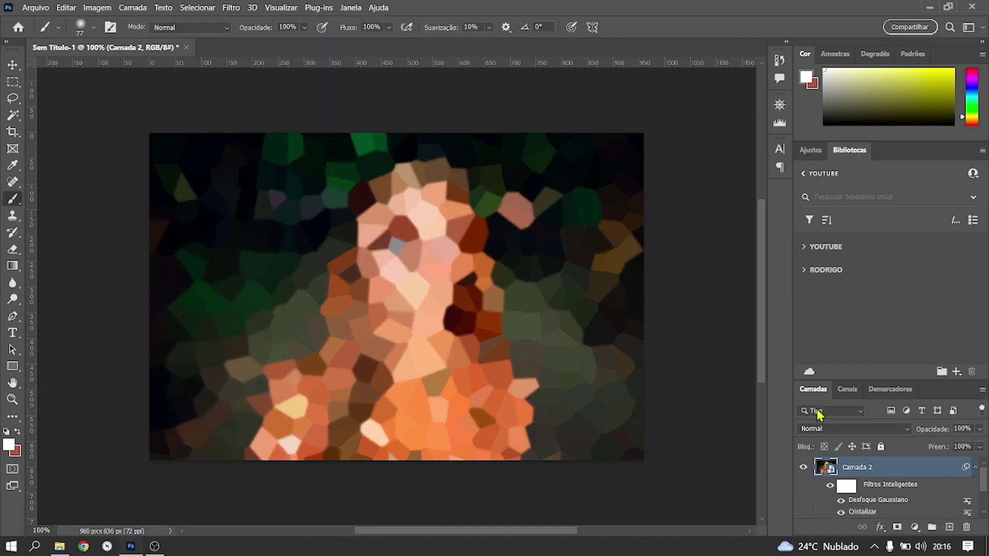
pyautogui.moveTo(813, 389); pyautogui.dragTo(532, 220)
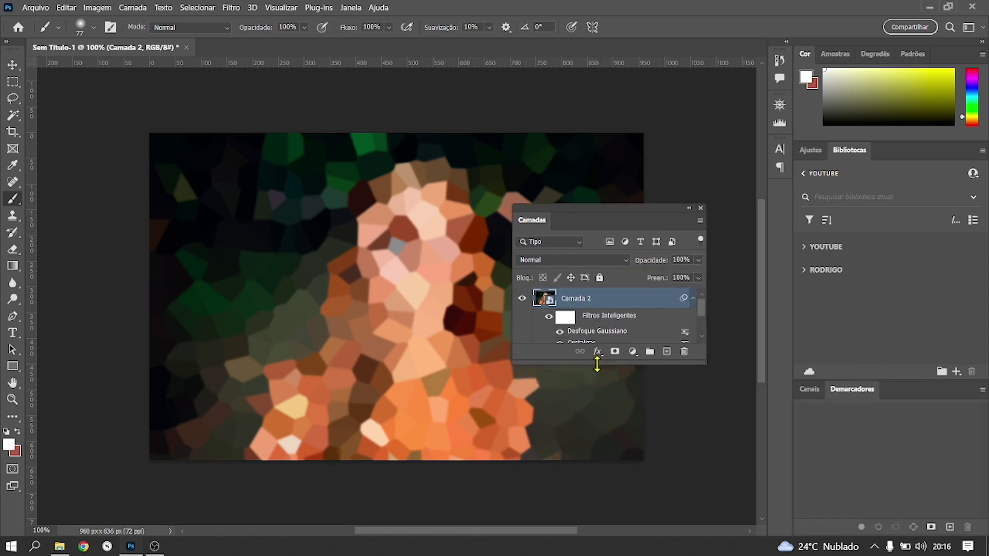
pyautogui.moveTo(597, 364); pyautogui.dragTo(593, 506)
# Step: Hide the Cristalizar smart filter so only the blur shows
pyautogui.click(569, 322)
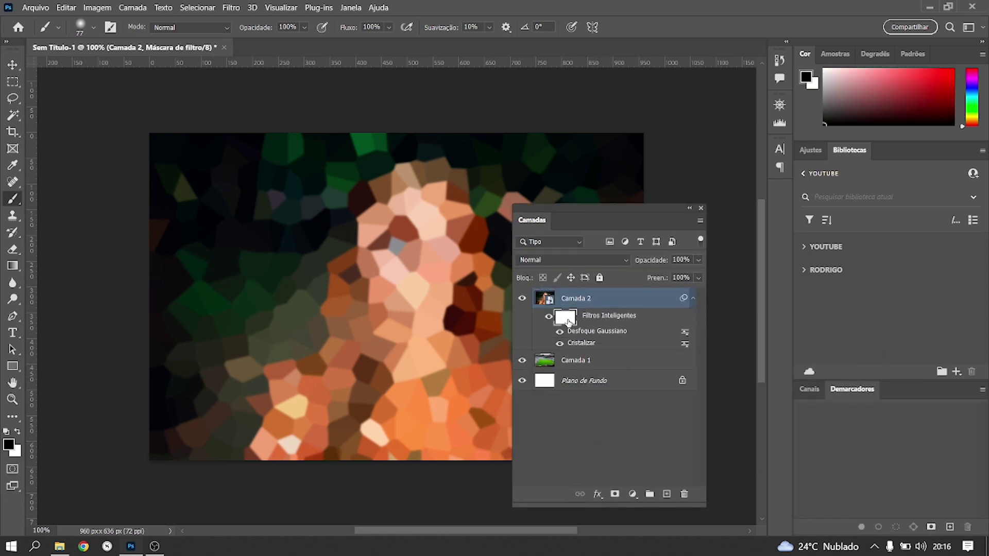
pyautogui.click(582, 342)
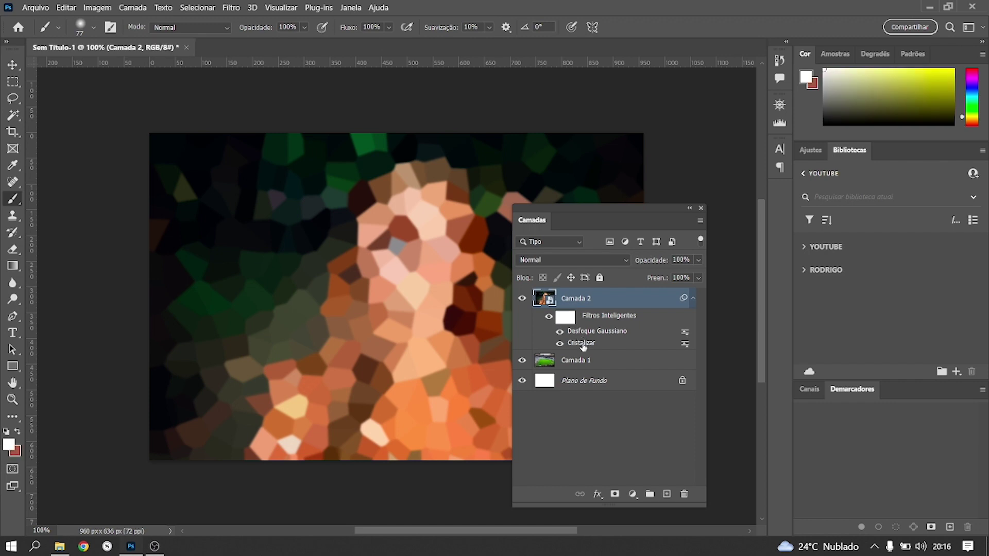
pyautogui.click(560, 344)
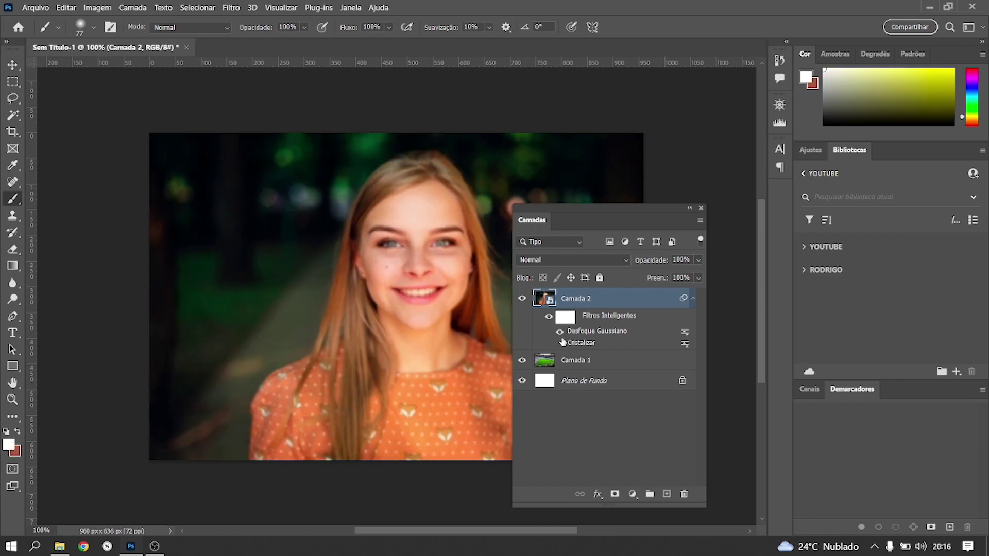
# Step: Toggle the Cristalizar and Desfoque Gaussiano filters' visibility to compare them
pyautogui.click(560, 344)
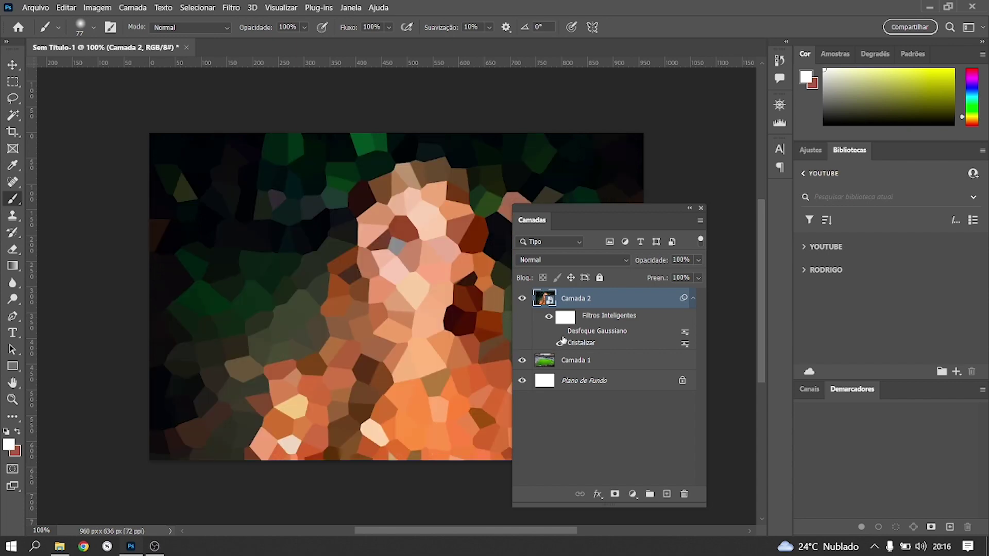
pyautogui.click(559, 331)
pyautogui.click(560, 344)
pyautogui.click(559, 333)
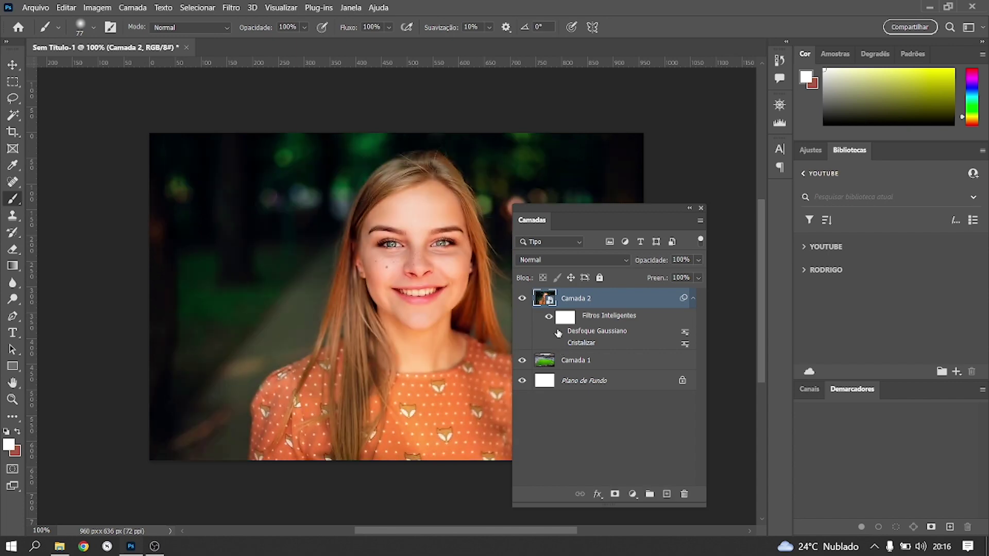
# Step: Delete the filter mask and all smart filters from Camada 2
pyautogui.moveTo(562, 323); pyautogui.dragTo(969, 531)
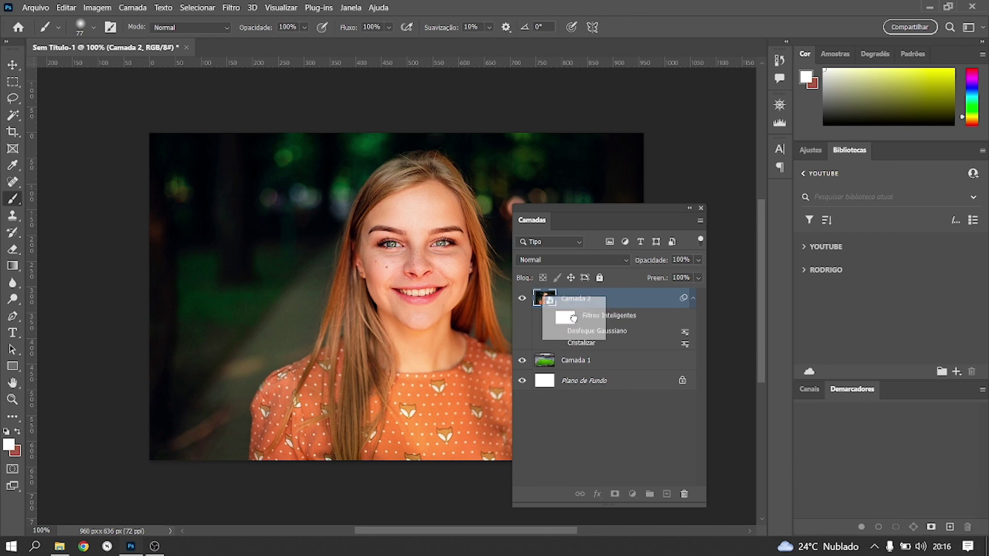
pyautogui.moveTo(969, 531); pyautogui.dragTo(571, 325)
pyautogui.moveTo(684, 494); pyautogui.dragTo(684, 493)
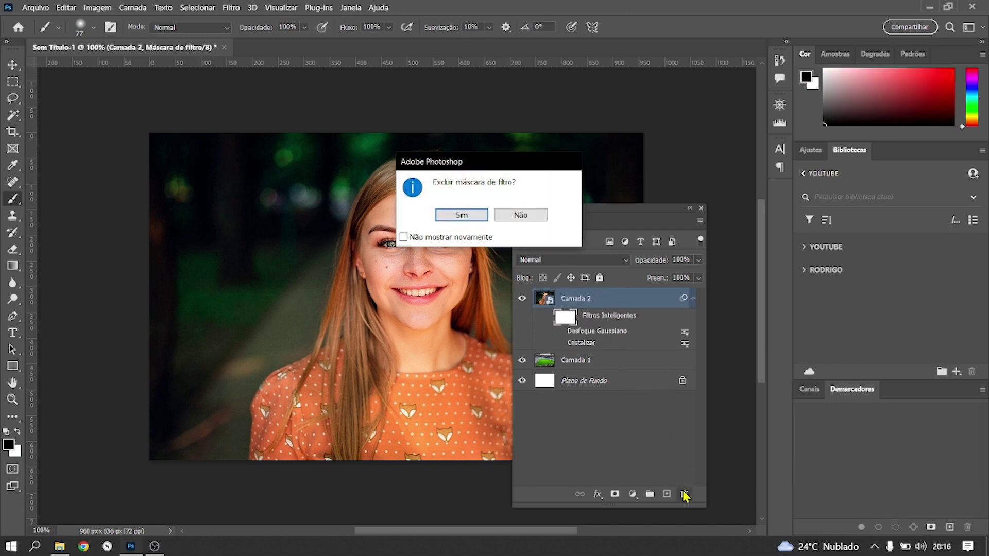
pyautogui.click(480, 214)
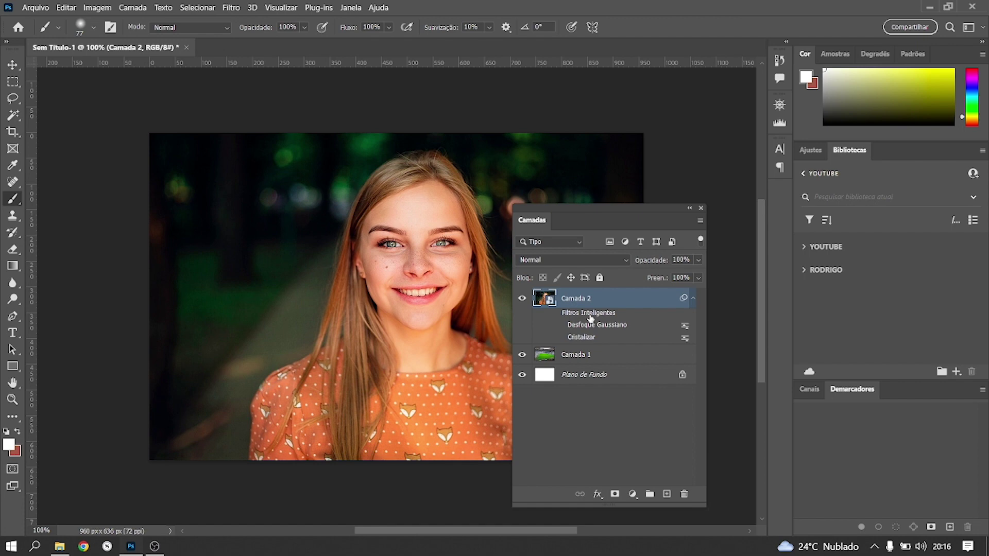
pyautogui.moveTo(590, 317); pyautogui.dragTo(684, 493)
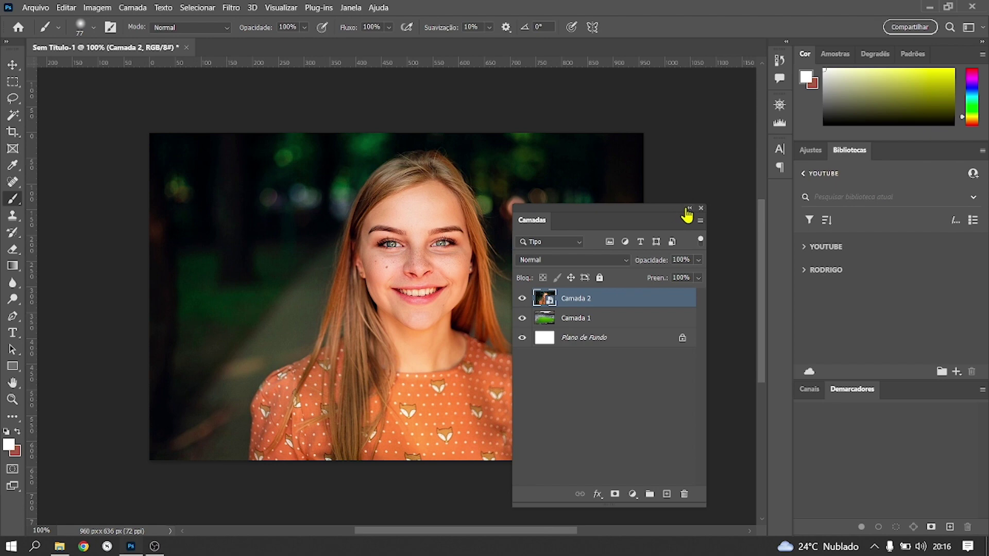
# Step: Dock the floating Camadas panel on the right and reopen it
pyautogui.moveTo(637, 217)
pyautogui.mouseDown()
pyautogui.moveTo(784, 206)
pyautogui.moveTo(780, 196)
pyautogui.mouseUp()
pyautogui.click(779, 195)
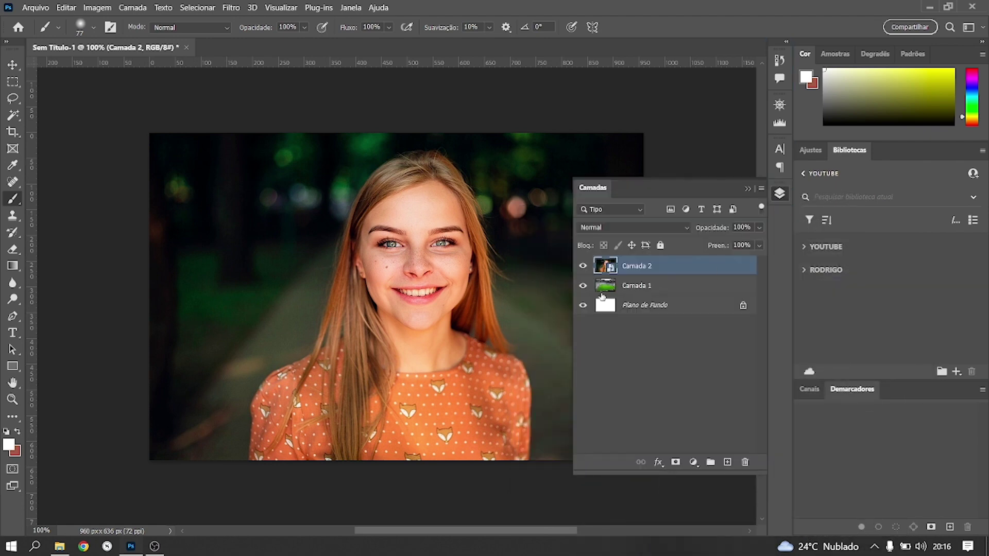
# Step: Use Selecionar > Assunto to select the woman, then mask Camada 2 to that selection
pyautogui.click(198, 7)
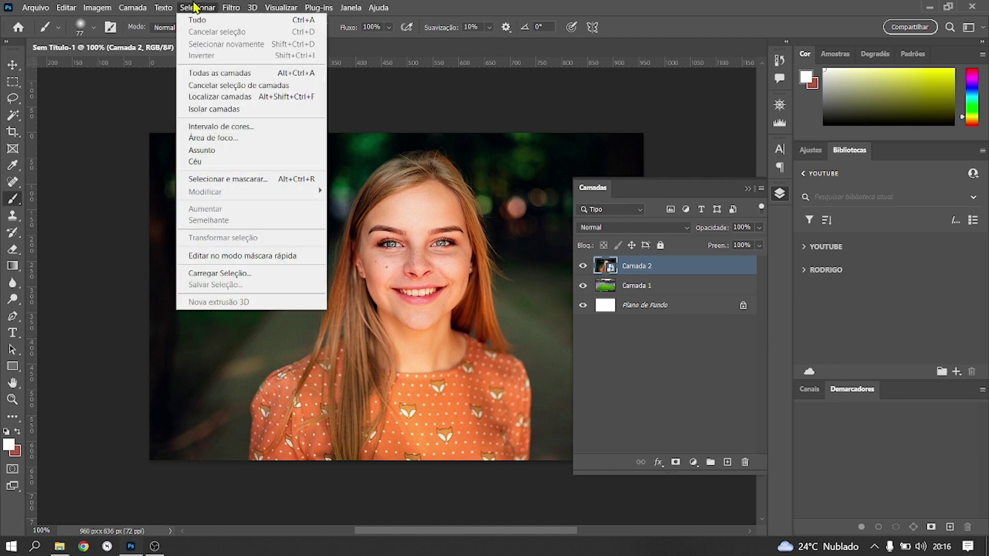
pyautogui.click(222, 150)
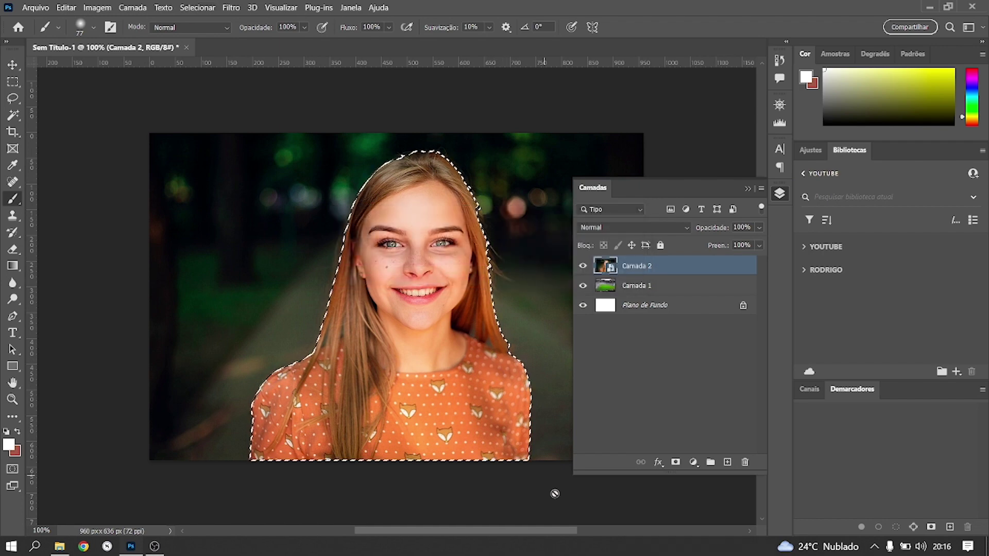
pyautogui.click(676, 462)
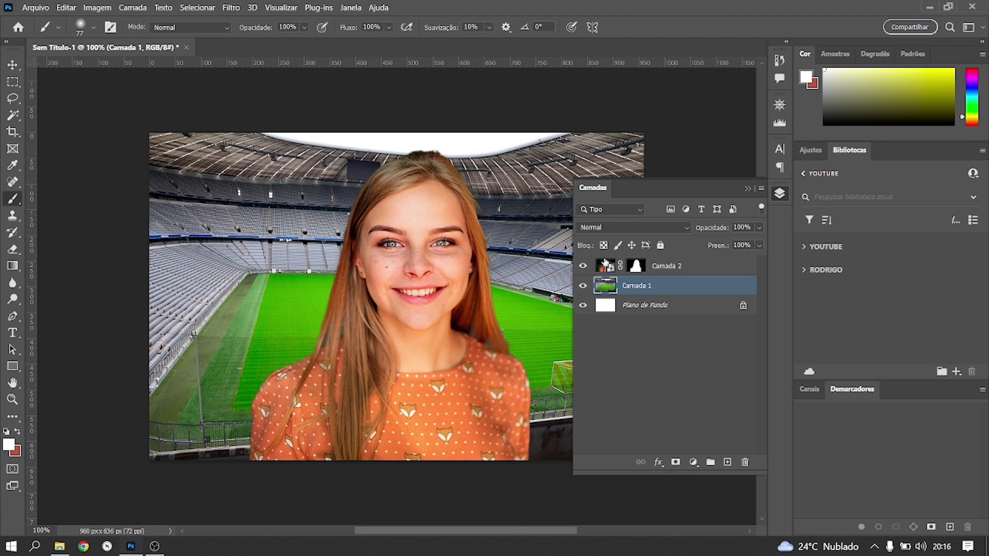
# Step: Convert Camada 1 to a smart object and apply an 8,4-pixel Gaussian Blur
pyautogui.rightClick(677, 291)
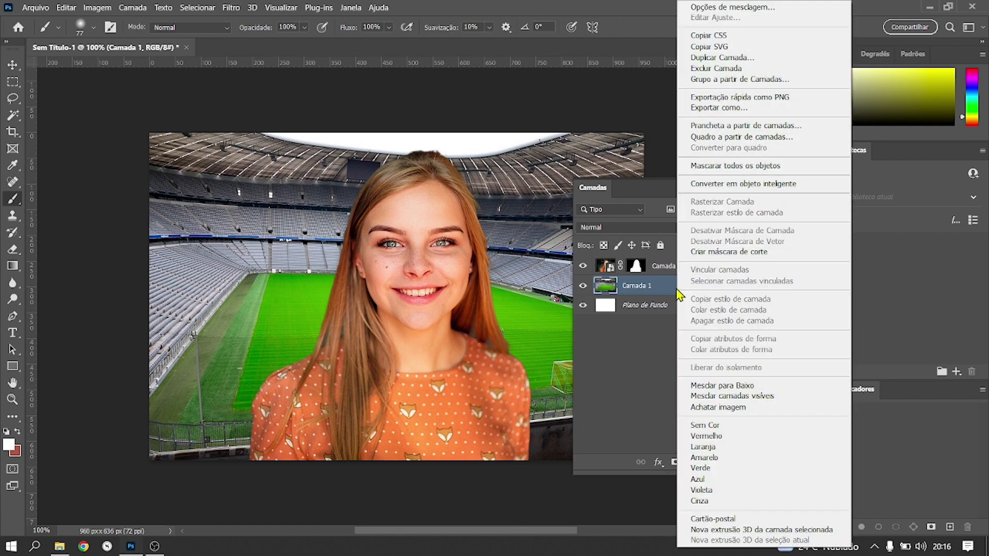
pyautogui.click(775, 184)
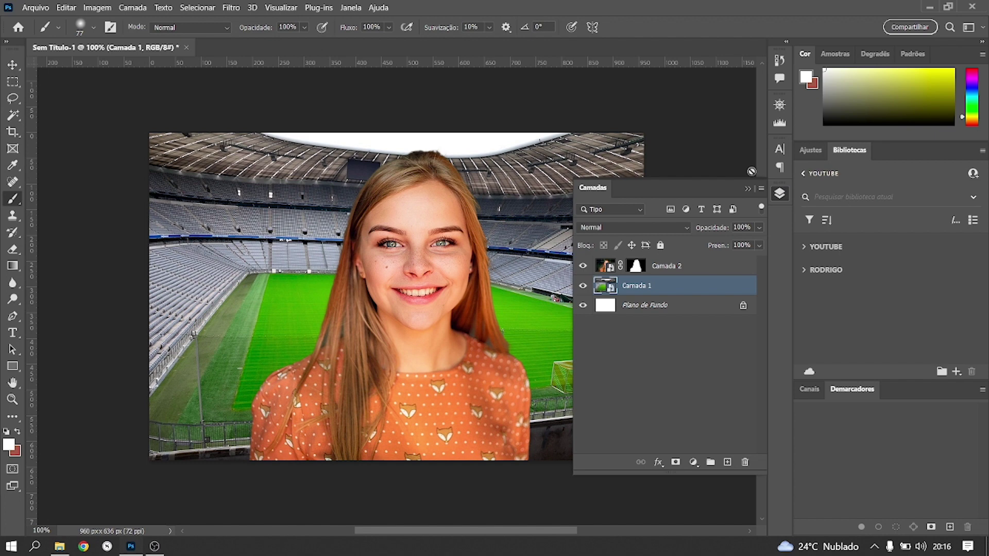
pyautogui.click(232, 9)
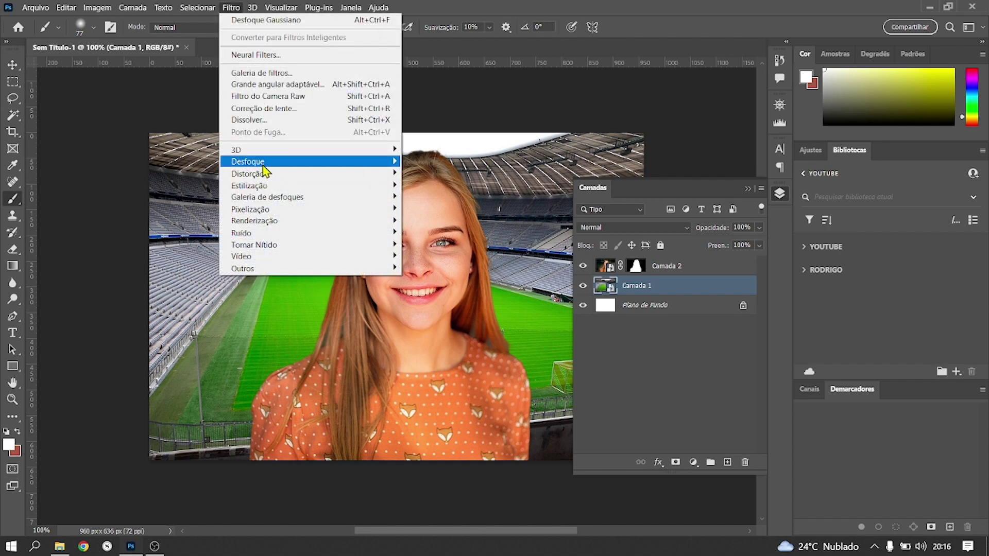
pyautogui.moveTo(247, 162)
pyautogui.click(453, 239)
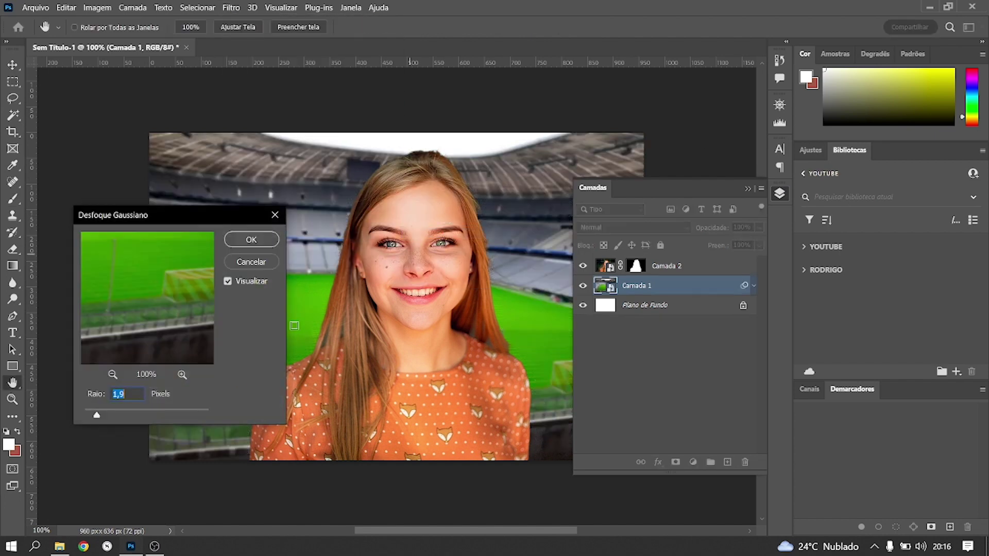
pyautogui.moveTo(96, 417); pyautogui.dragTo(128, 417)
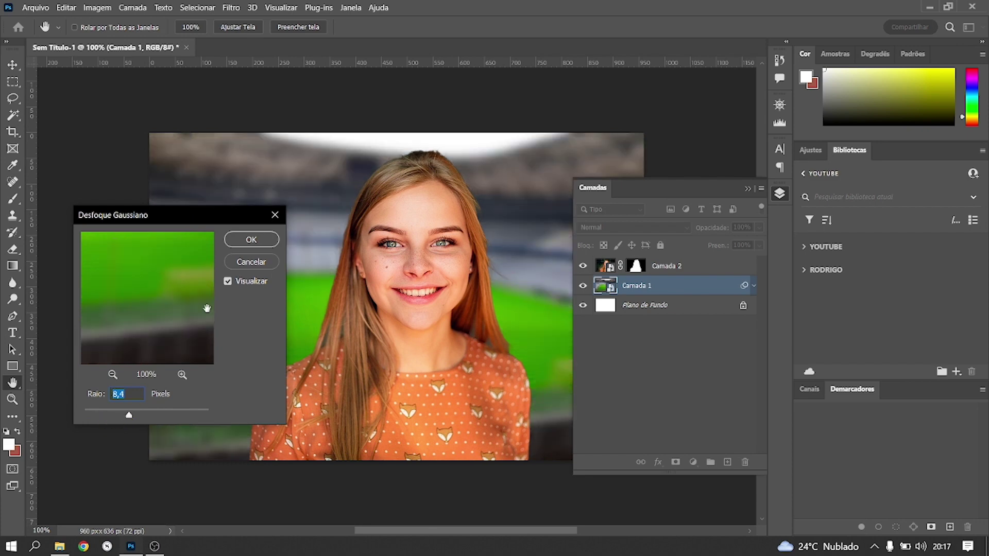
pyautogui.click(250, 240)
pyautogui.press('b')
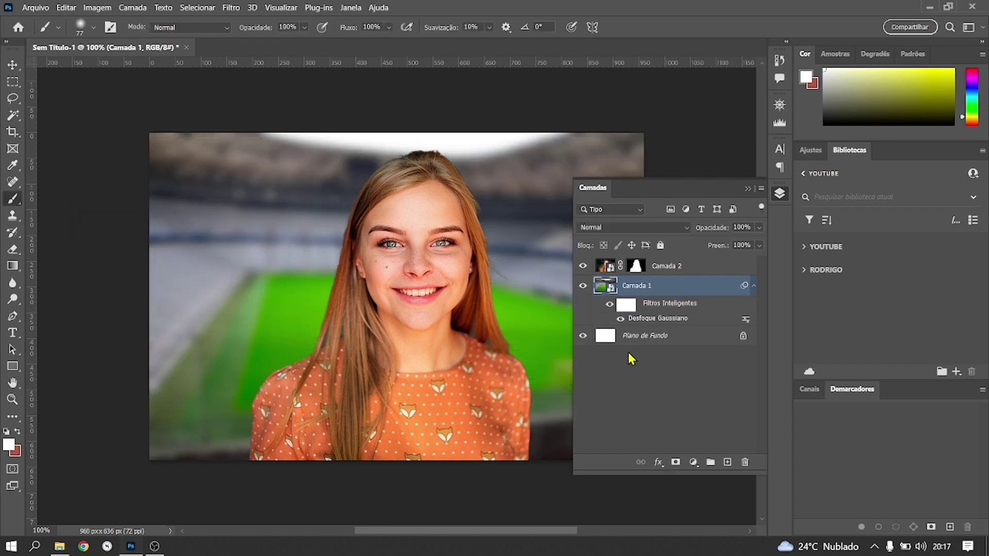
# Step: Reduce the stadium's Gaussian Blur smart filter radius to 3,0 pixels
pyautogui.doubleClick(676, 319)
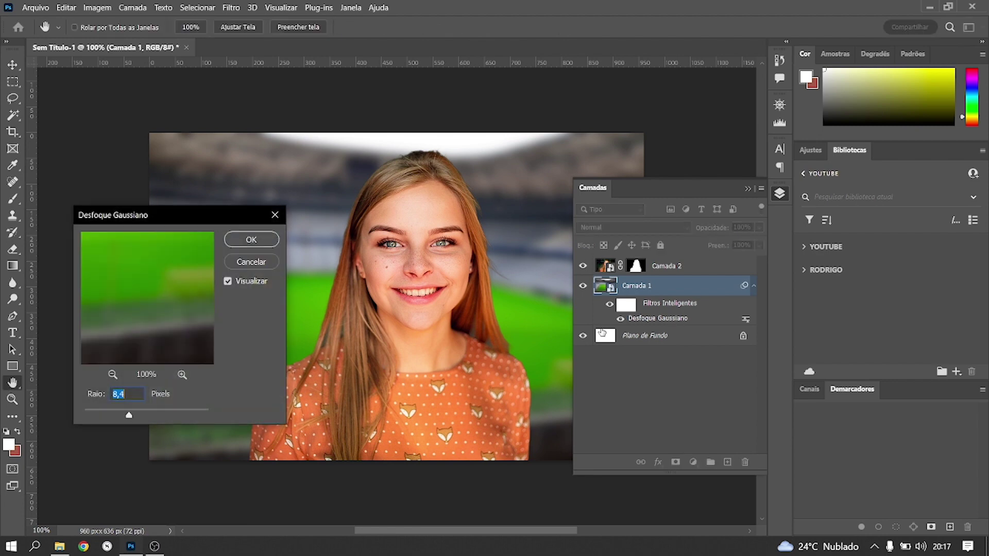
pyautogui.moveTo(129, 415); pyautogui.dragTo(184, 416)
pyautogui.click(147, 414)
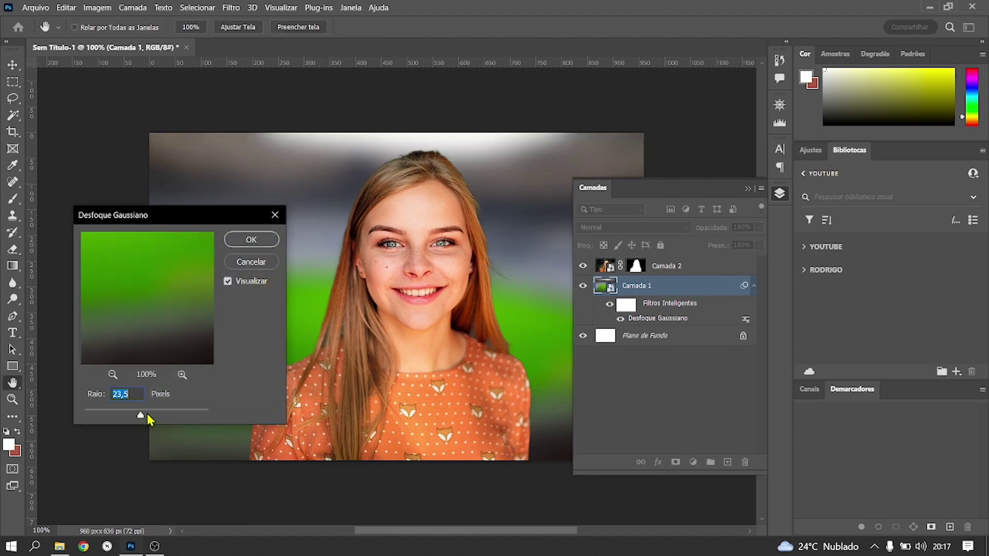
pyautogui.moveTo(146, 413); pyautogui.dragTo(107, 416)
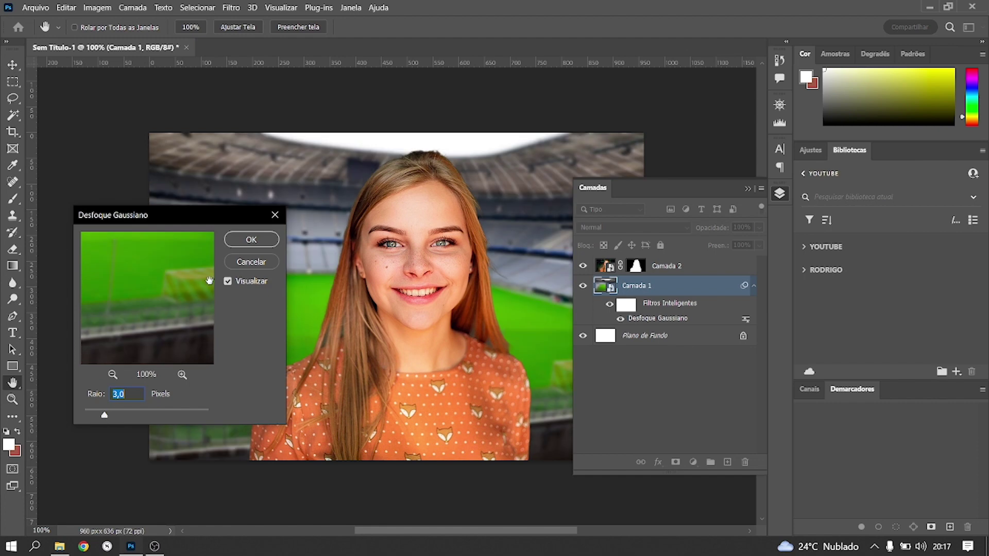
pyautogui.click(245, 244)
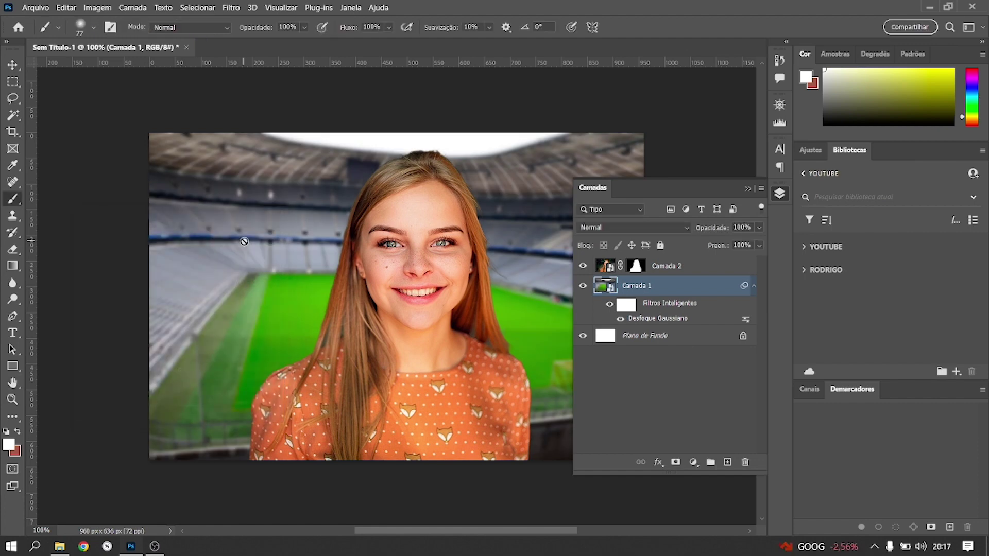
# Step: Select the portrait layer Camada 2 and choose the Spot Healing Brush tool
pyautogui.click(607, 267)
pyautogui.scroll(5, 405, 244)
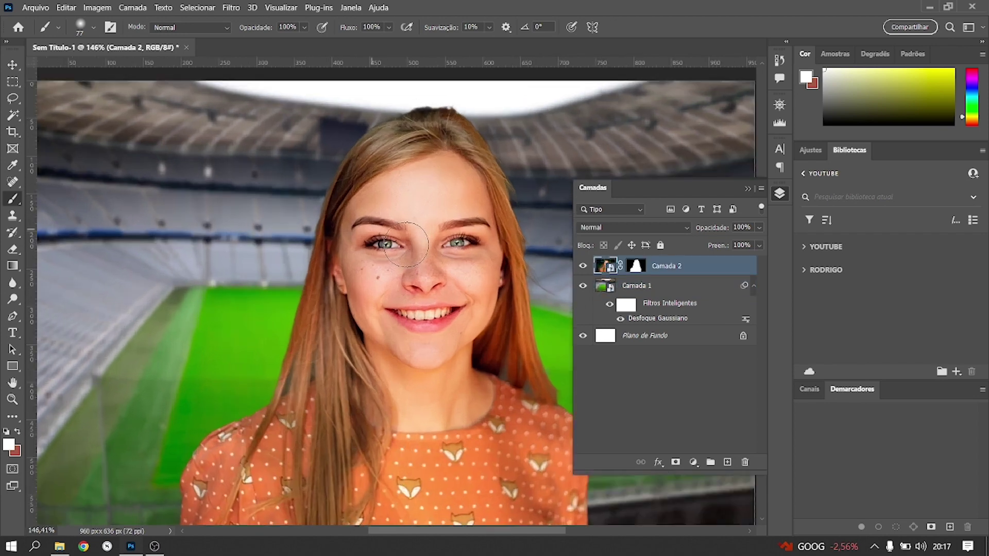
pyautogui.click(747, 189)
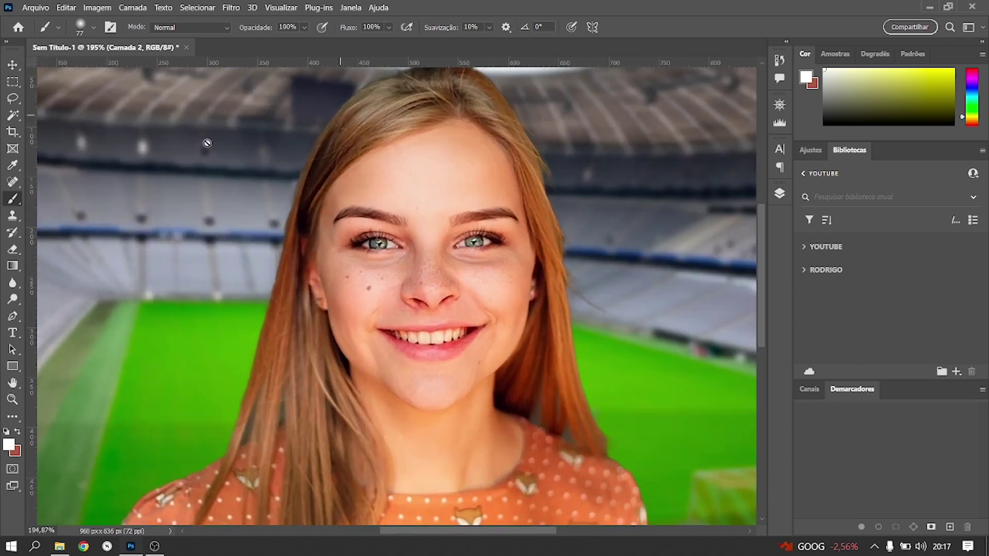
pyautogui.click(13, 183)
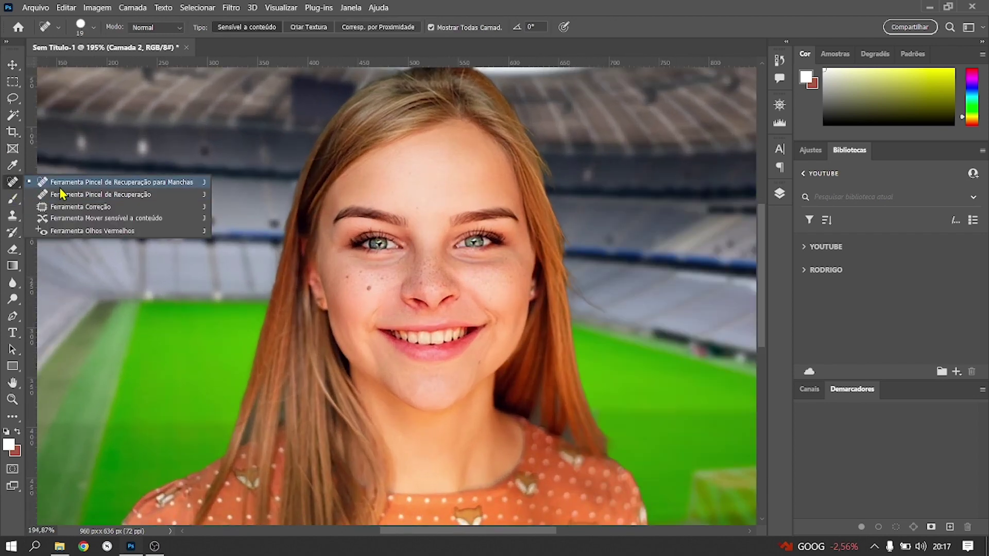
pyautogui.click(119, 184)
pyautogui.scroll(5, 447, 231)
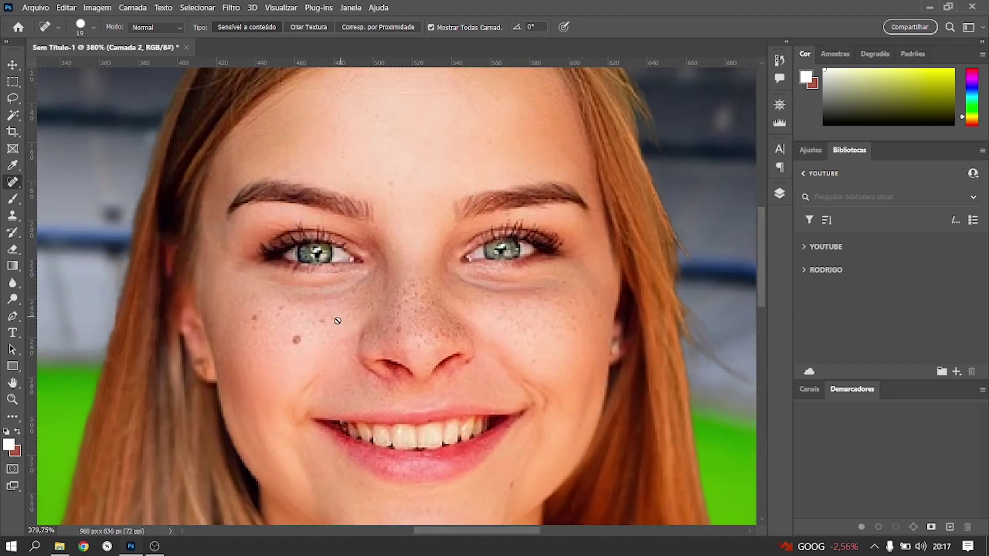
pyautogui.click(810, 390)
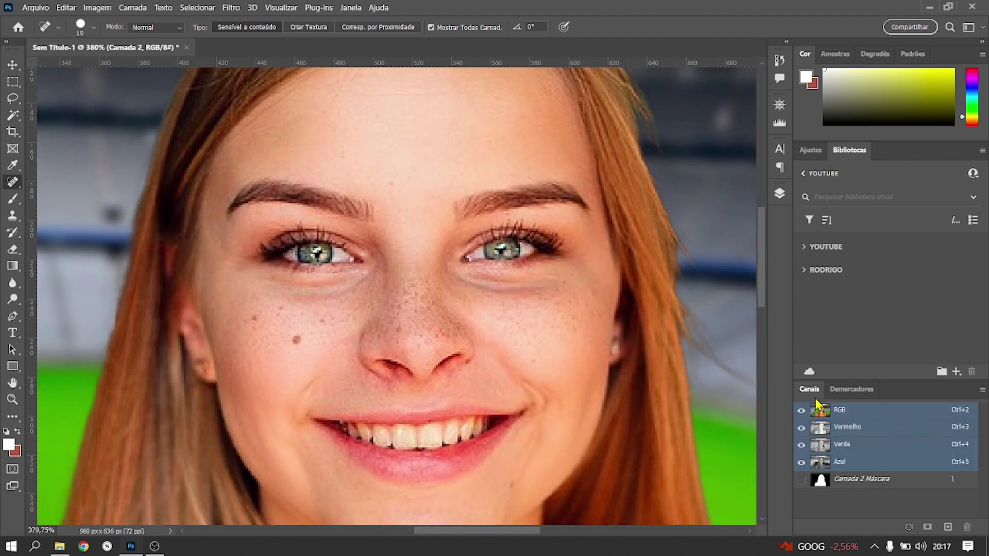
pyautogui.click(780, 193)
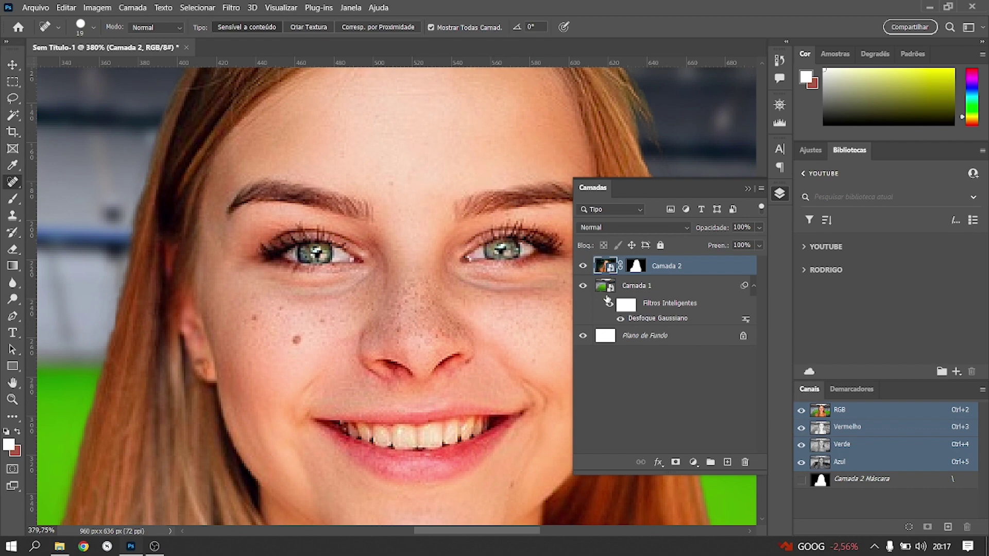
# Step: Rasterize Camada 2, test heals on the cheek mole and freckle, then undo the smeared eye stroke
pyautogui.click(299, 344)
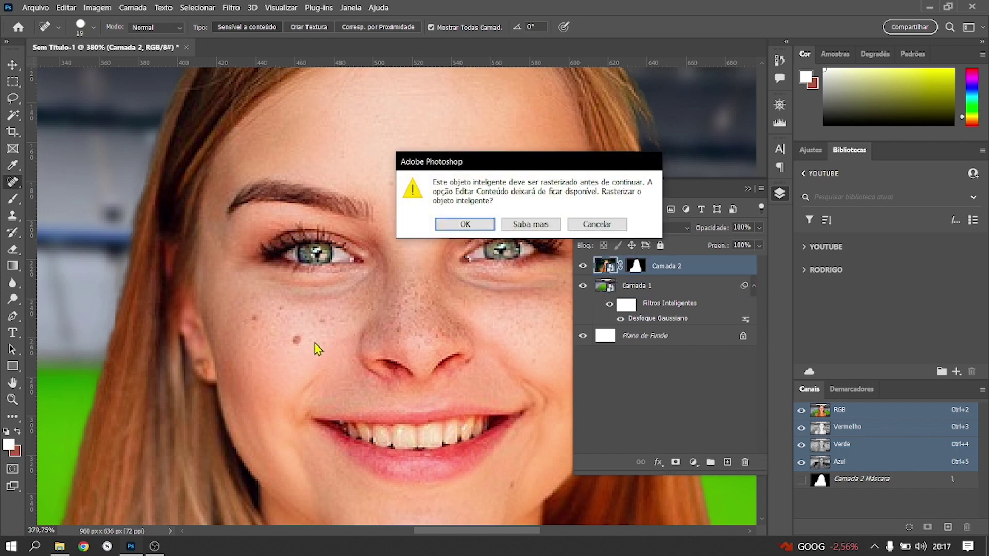
pyautogui.click(485, 231)
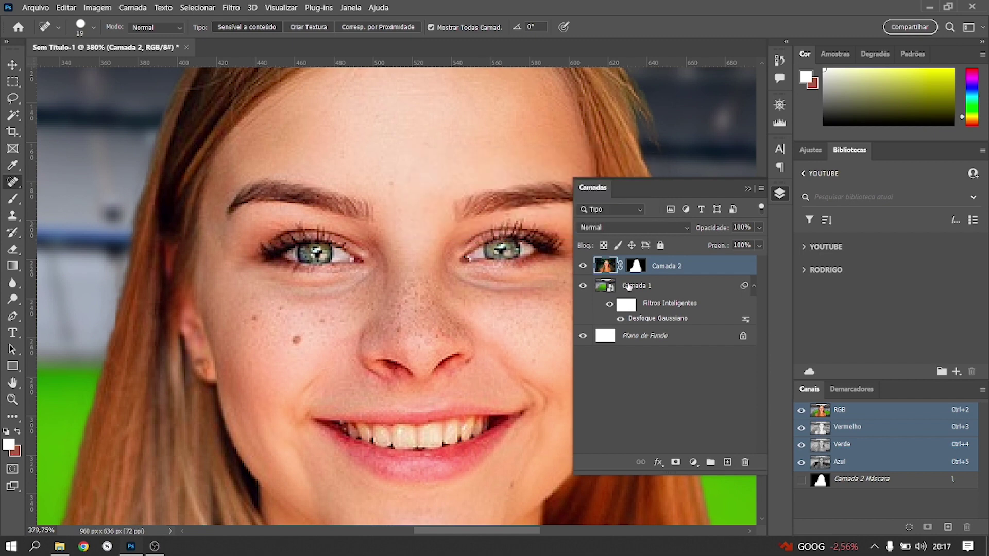
pyautogui.click(296, 340)
pyautogui.click(246, 321)
pyautogui.moveTo(330, 242); pyautogui.dragTo(293, 314)
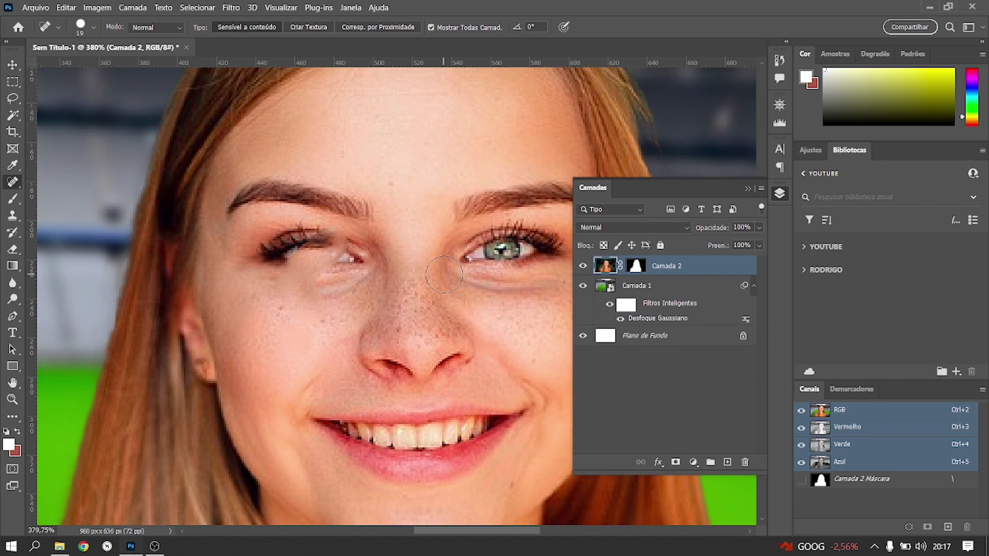
pyautogui.hotkey('ctrl', 'z')
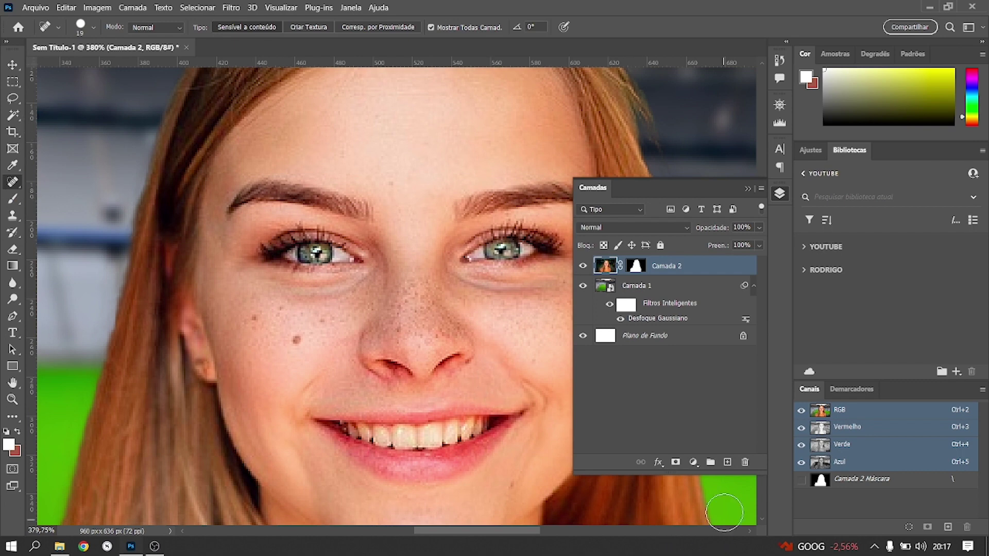
# Step: Add a new empty layer above Camada 2 and name it manchas
pyautogui.click(727, 462)
pyautogui.doubleClick(631, 265)
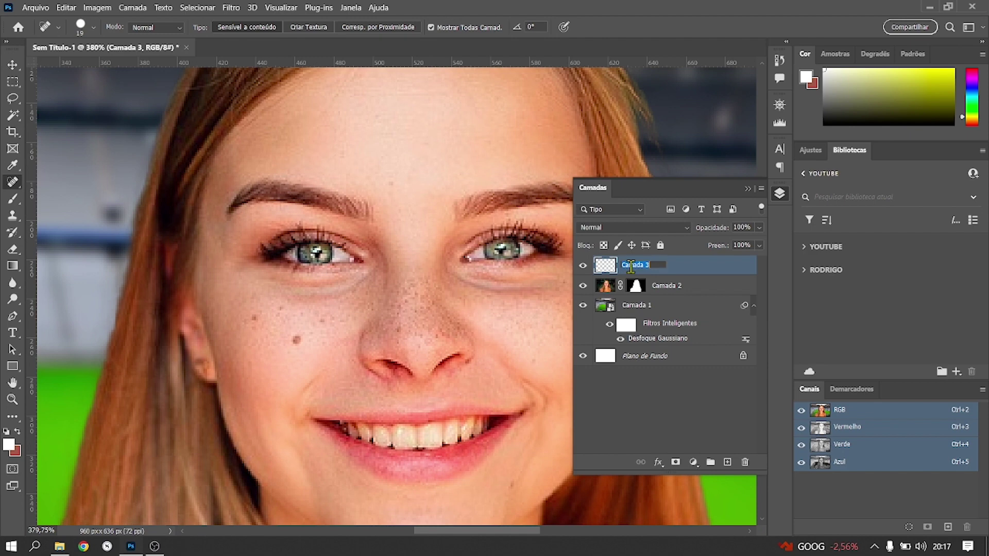
pyautogui.write('manchas')
pyautogui.press('Return')
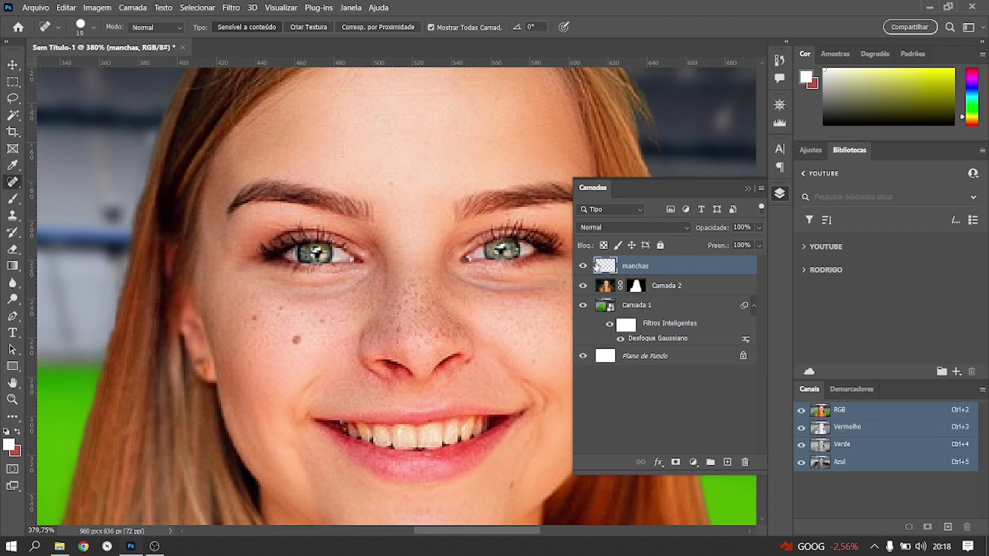
# Step: Choose the Spot Healing Brush and heal two dark spots on the left cheek
pyautogui.rightClick(11, 184)
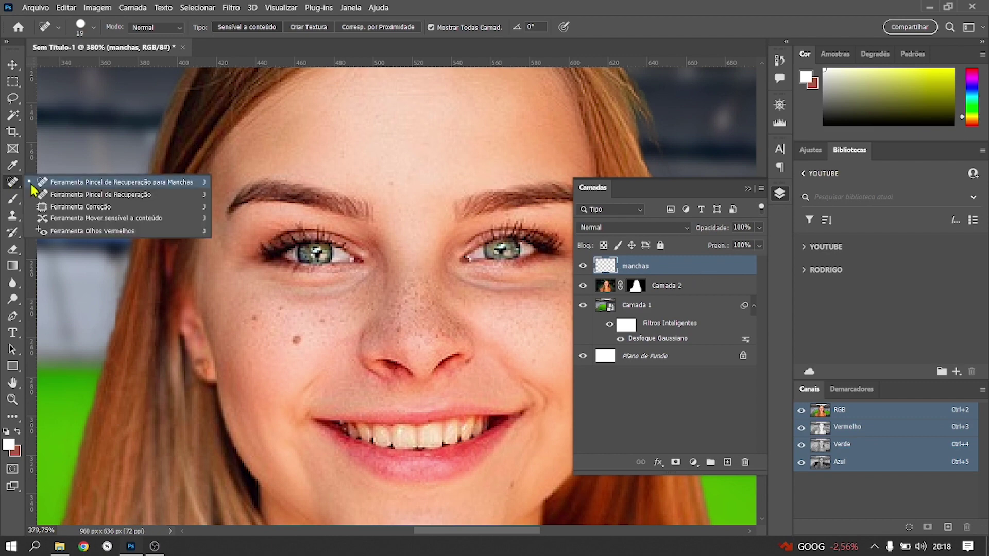
pyautogui.click(56, 181)
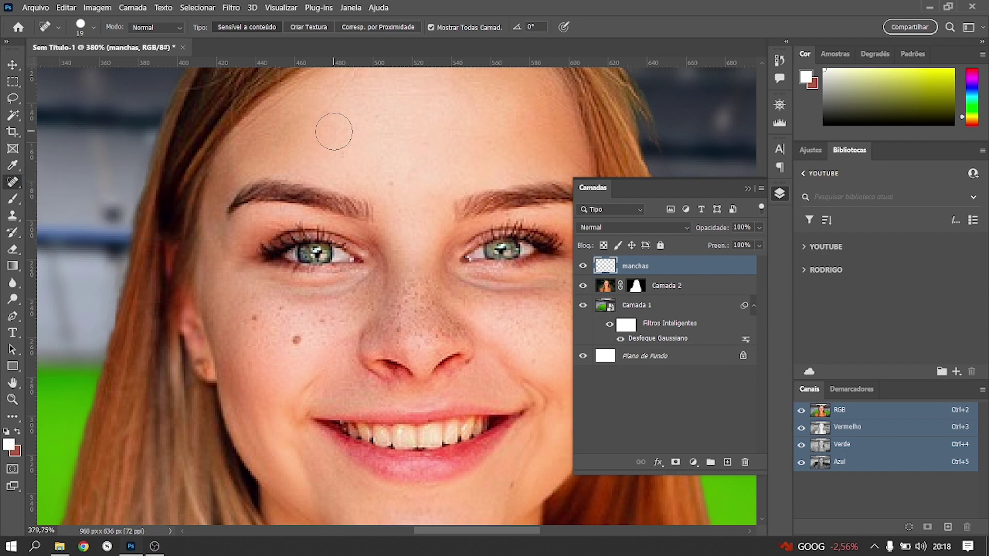
pyautogui.scroll(1, 331, 125)
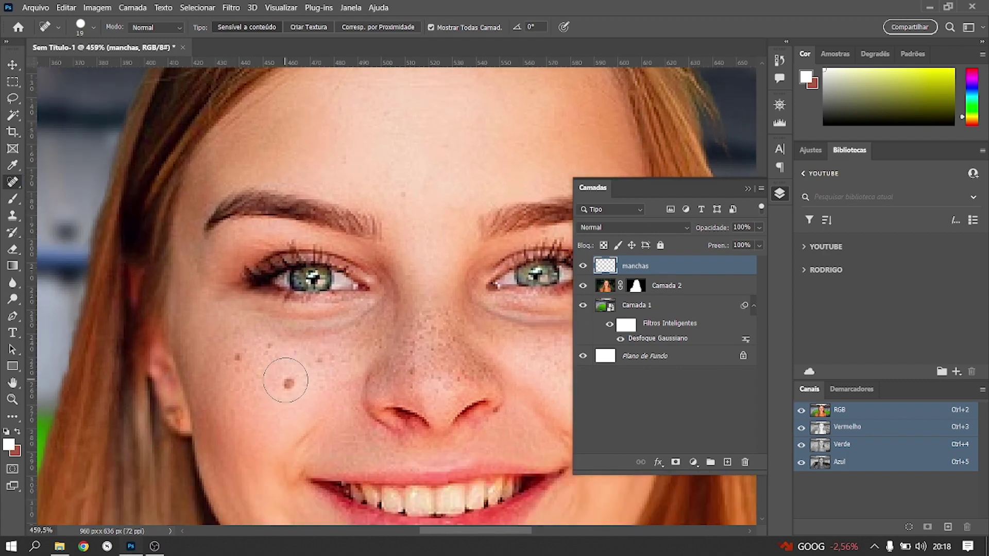
pyautogui.click(287, 381)
pyautogui.click(227, 363)
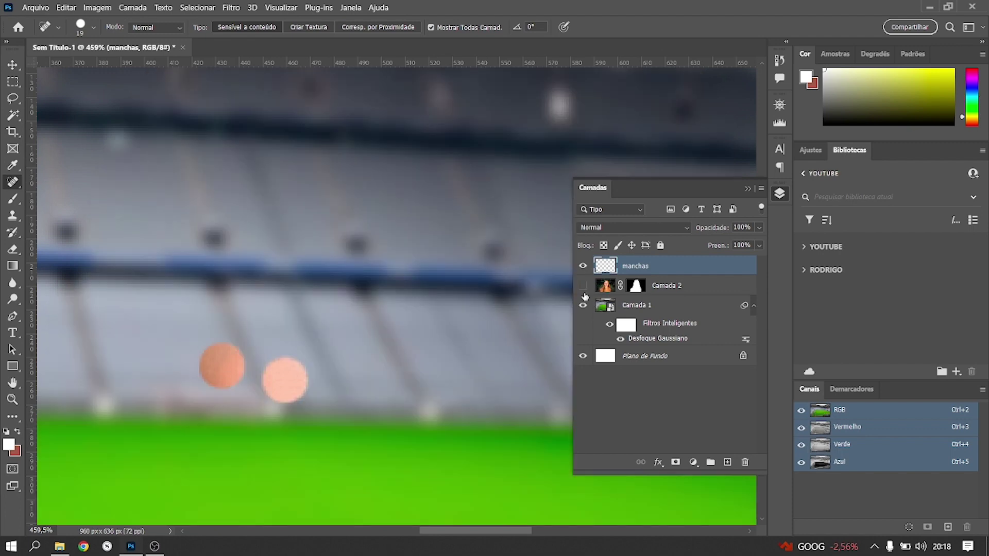
pyautogui.click(583, 287)
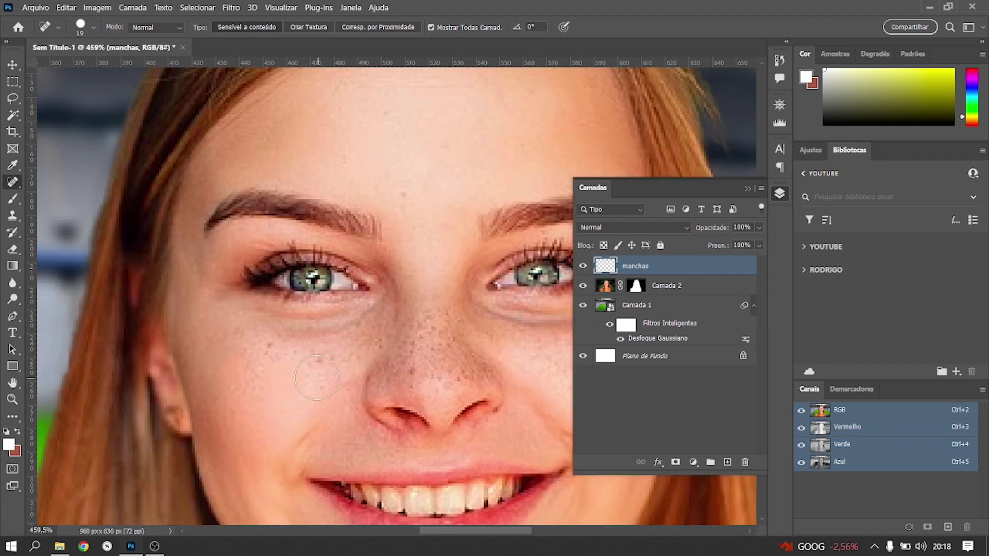
# Step: Shrink the brush to 9 px and heal spots on the cheek, between the brows and on the forehead
pyautogui.rightClick(316, 357)
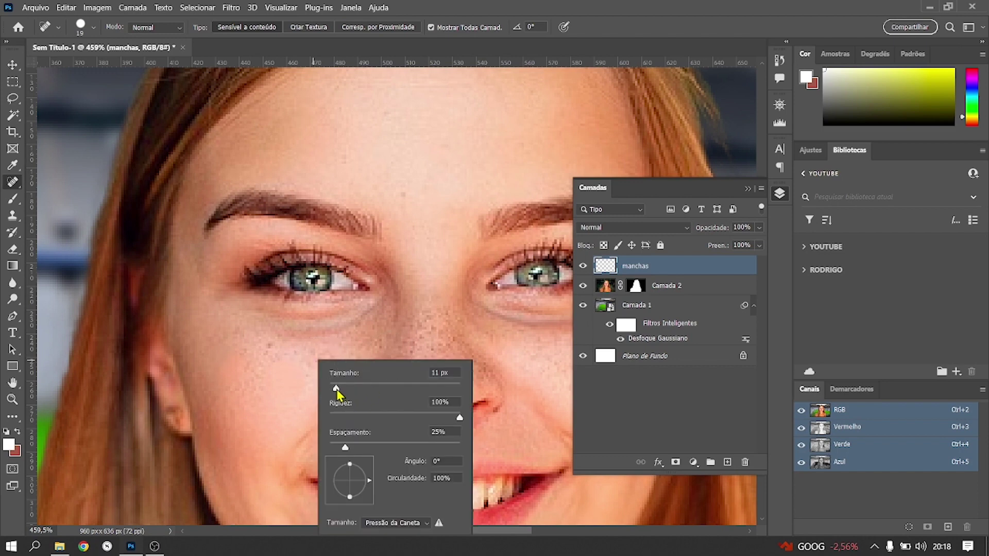
pyautogui.moveTo(341, 388); pyautogui.dragTo(335, 388)
pyautogui.click(265, 347)
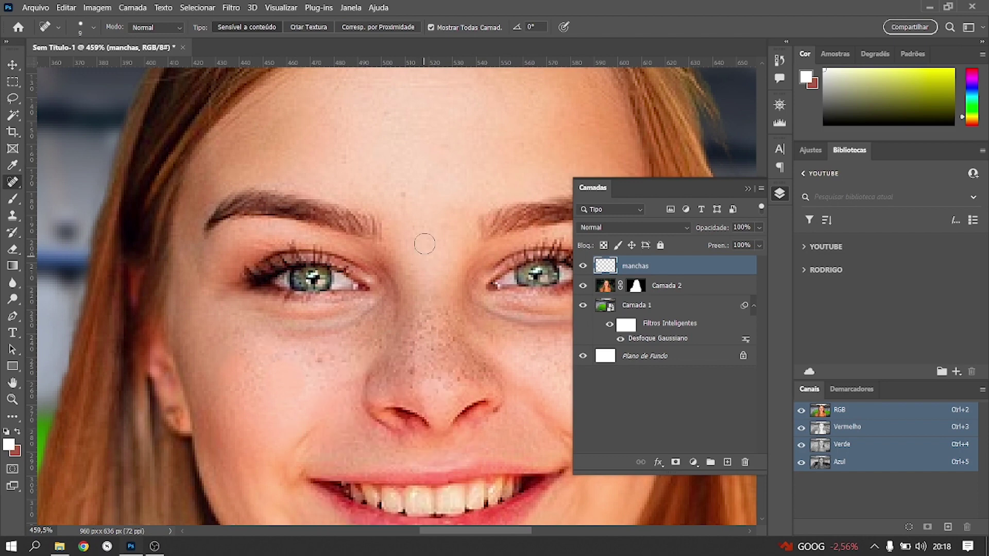
pyautogui.click(404, 193)
pyautogui.click(342, 161)
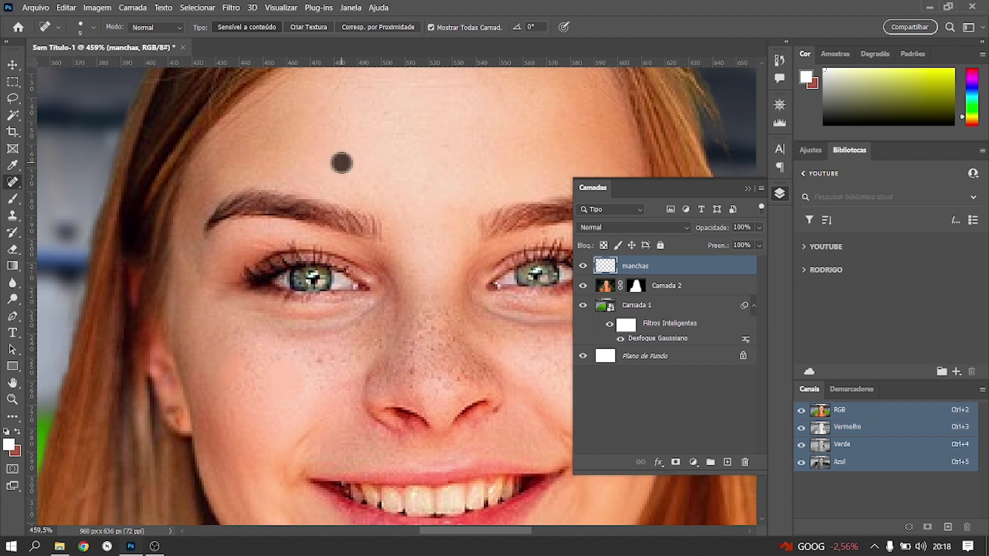
# Step: Switch from the Spot Healing Brush to the Healing Brush tool
pyautogui.rightClick(13, 181)
pyautogui.click(57, 180)
pyautogui.rightClick(13, 182)
pyautogui.click(57, 181)
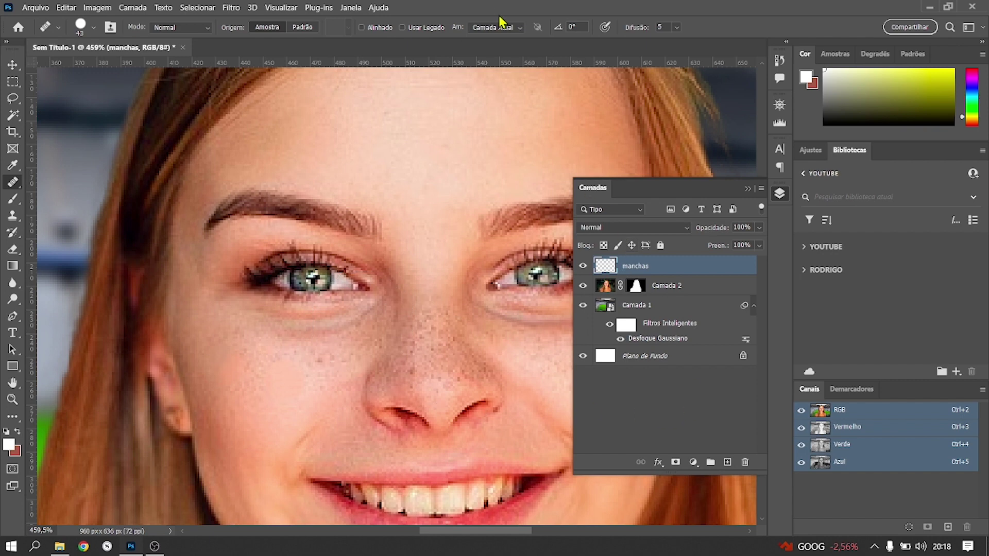
# Step: Set the Healing Brush to sample all layers with a 19 px size
pyautogui.click(520, 27)
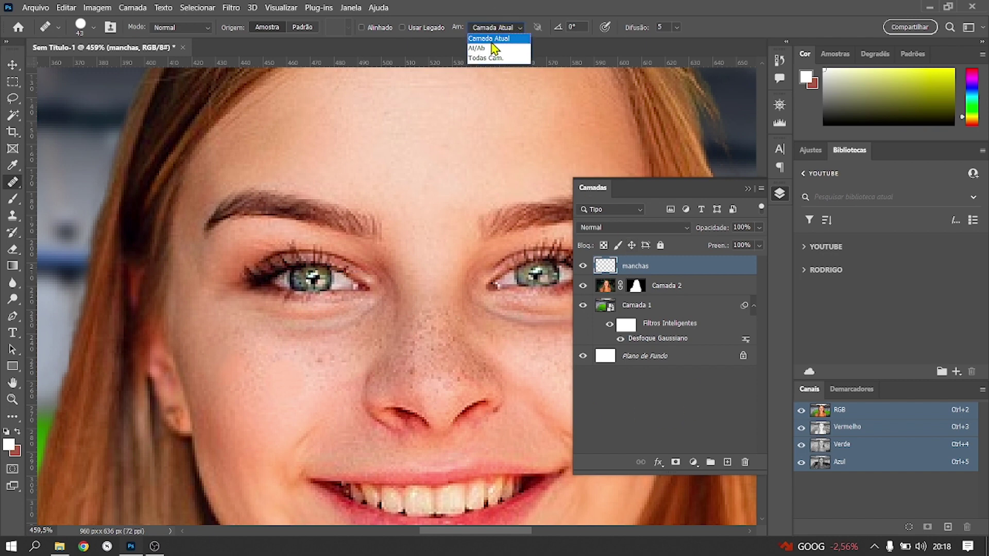
pyautogui.click(486, 60)
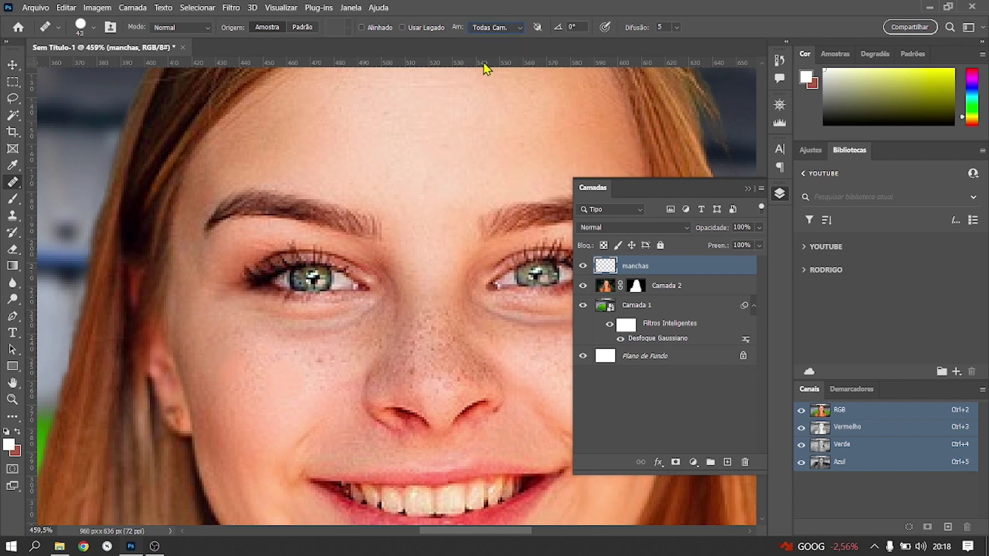
pyautogui.rightClick(469, 241)
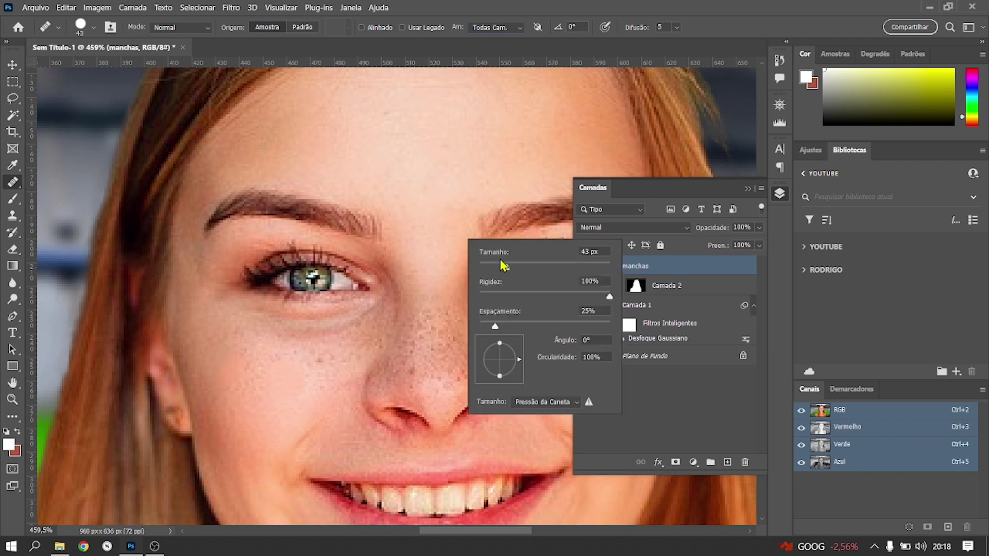
pyautogui.moveTo(502, 267); pyautogui.dragTo(491, 267)
# Step: Dismiss the missing-source warning and sample clean skin on the upper-right forehead
pyautogui.click(353, 386)
pyautogui.click(515, 214)
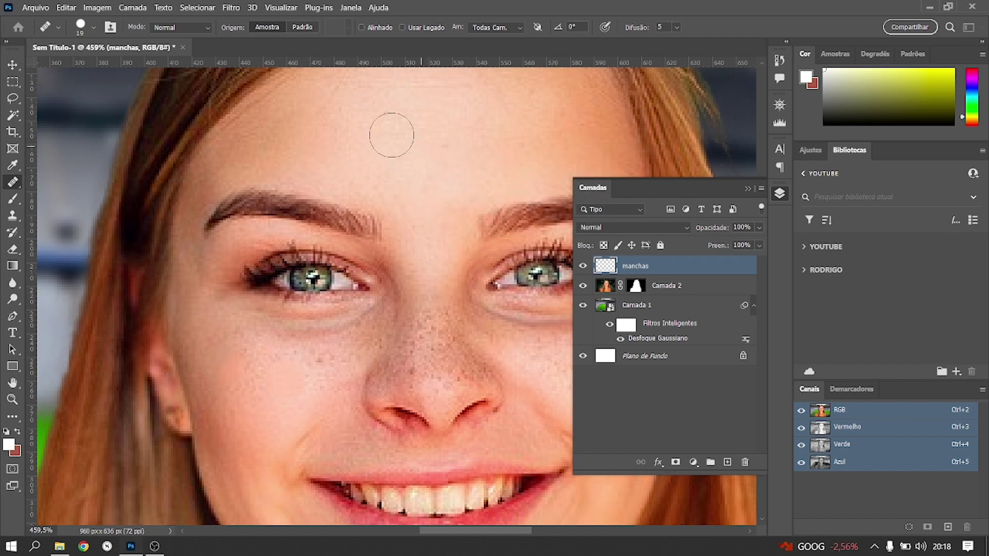
pyautogui.keyDown('alt'); pyautogui.click(508, 192); pyautogui.keyUp('alt')
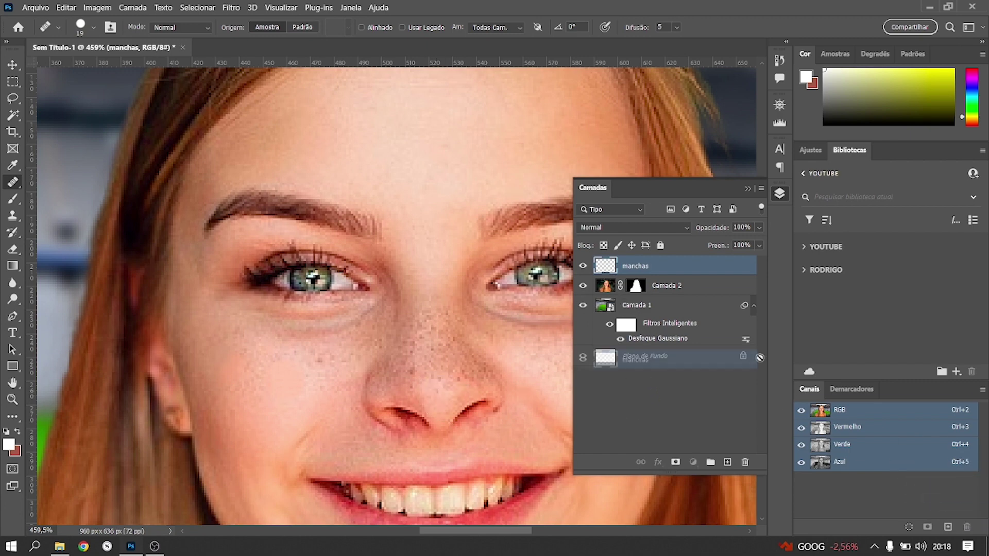
# Step: Delete the manchas layer, collapse the Layers panel and switch to the OBS window
pyautogui.moveTo(604, 264); pyautogui.dragTo(744, 462)
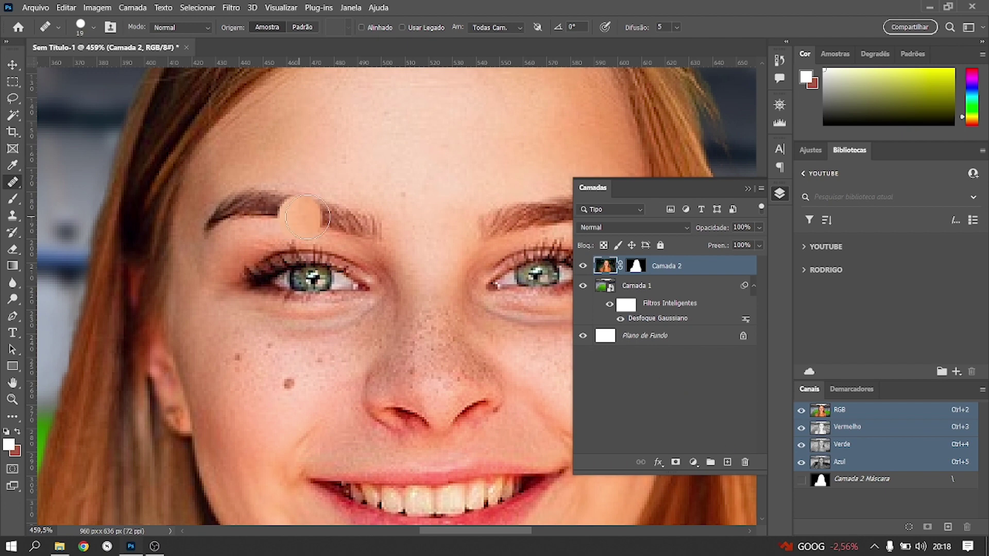
pyautogui.click(748, 189)
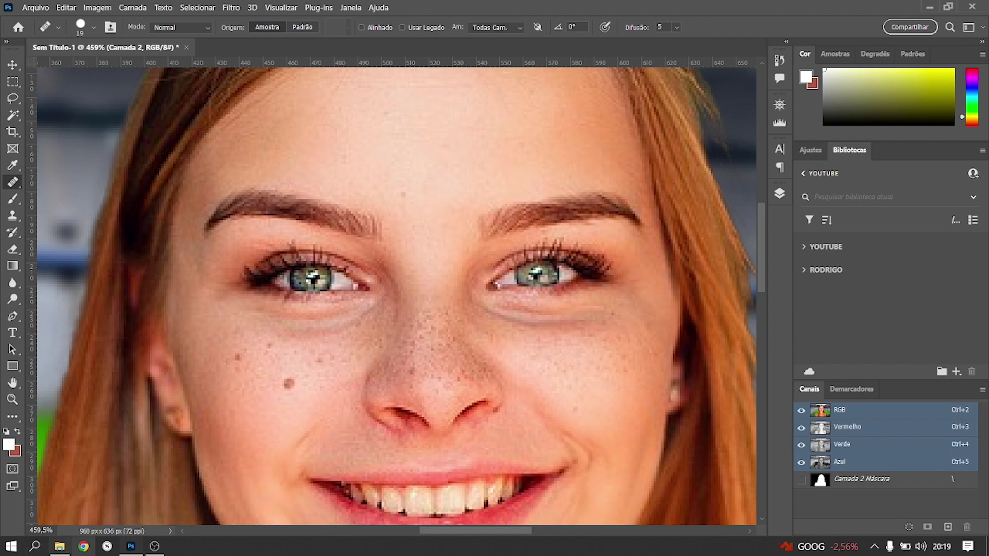
pyautogui.click(160, 548)
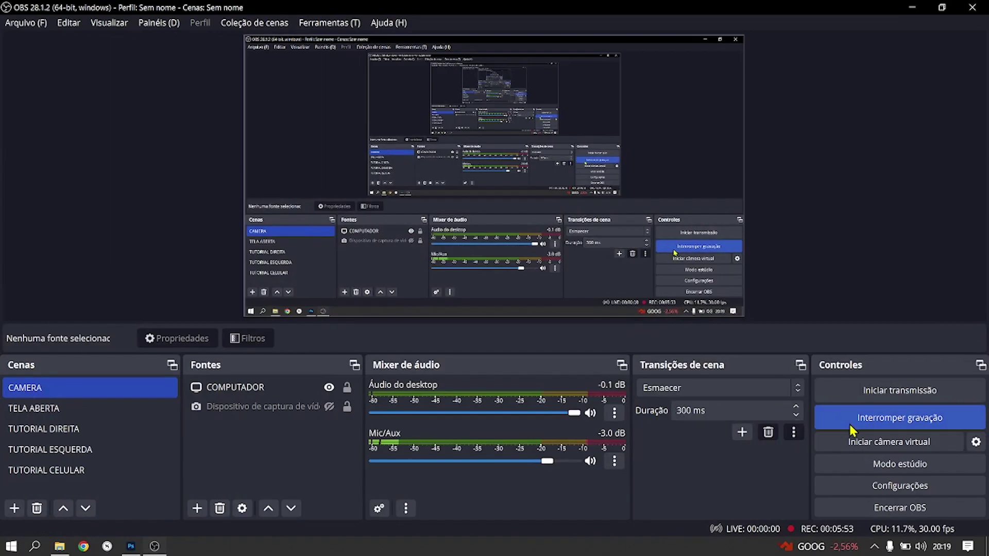